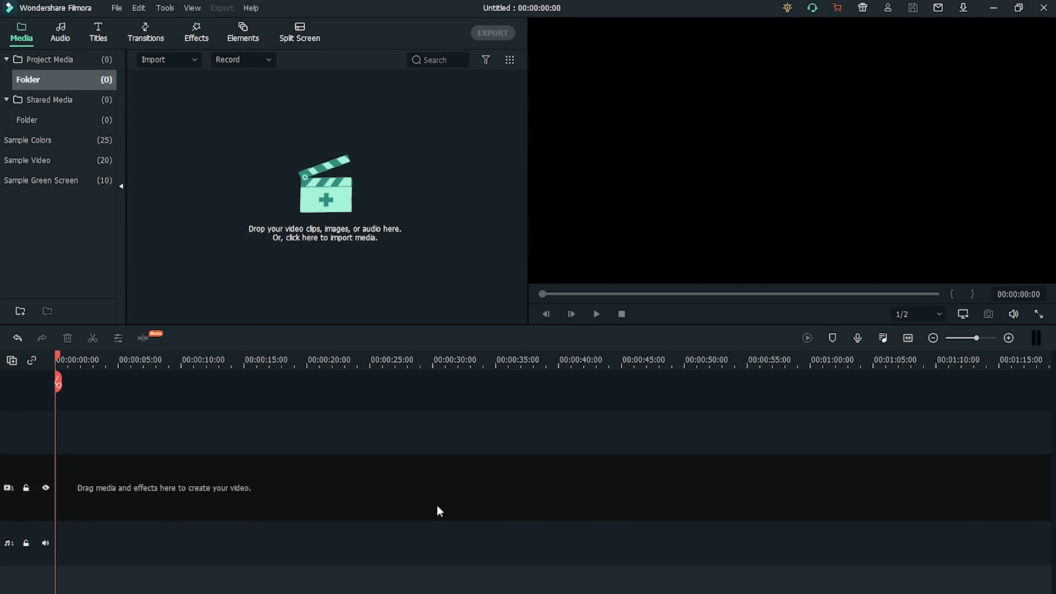
# Step: Import the video 200401_Fizzy Drinks 6_03 from the Project 1 folder into the project media
pyautogui.click(367, 297)
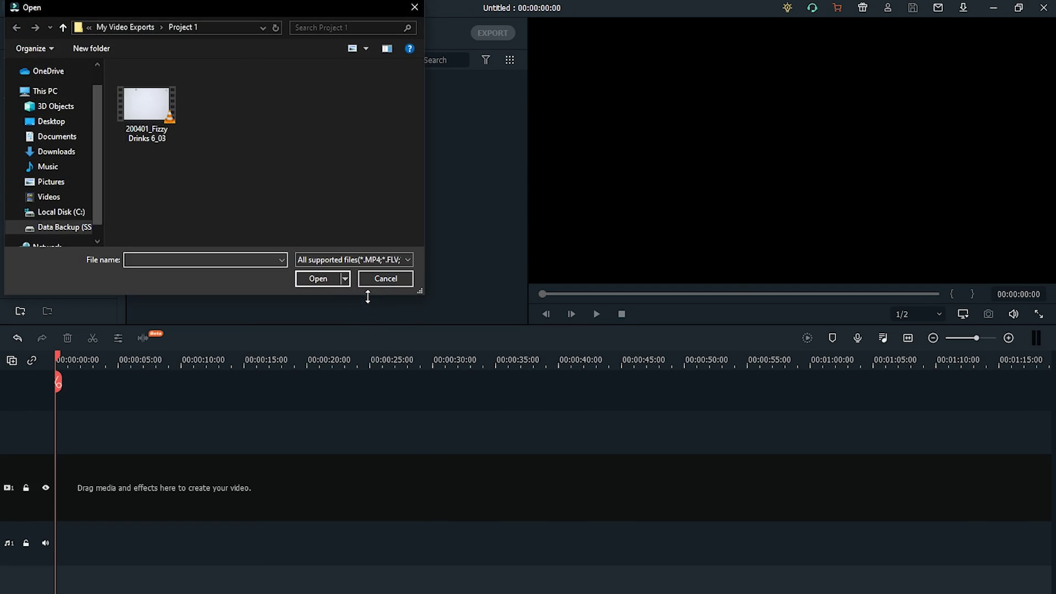
pyautogui.click(156, 132)
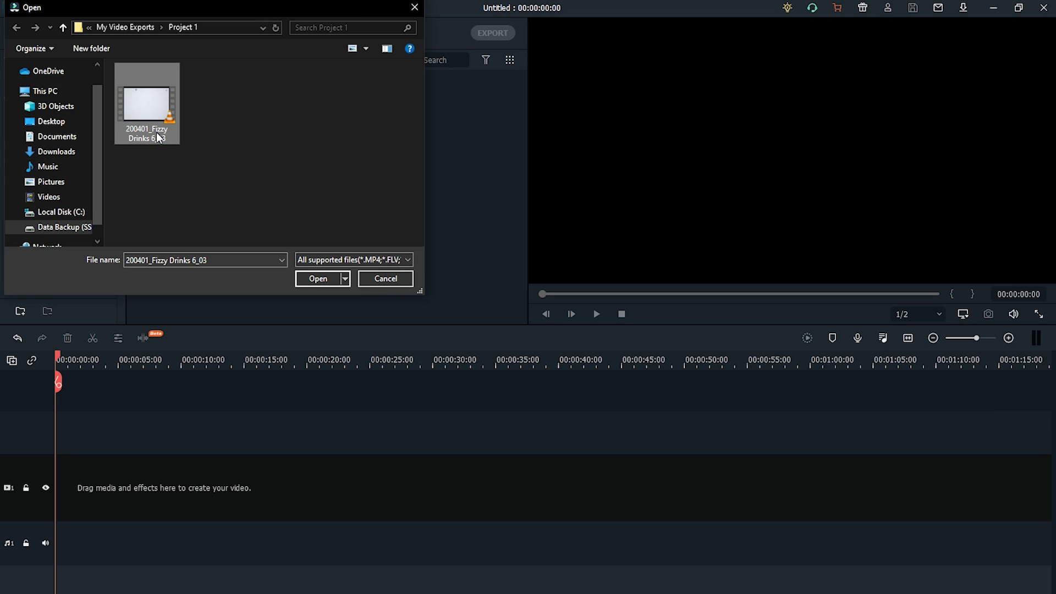
pyautogui.click(324, 283)
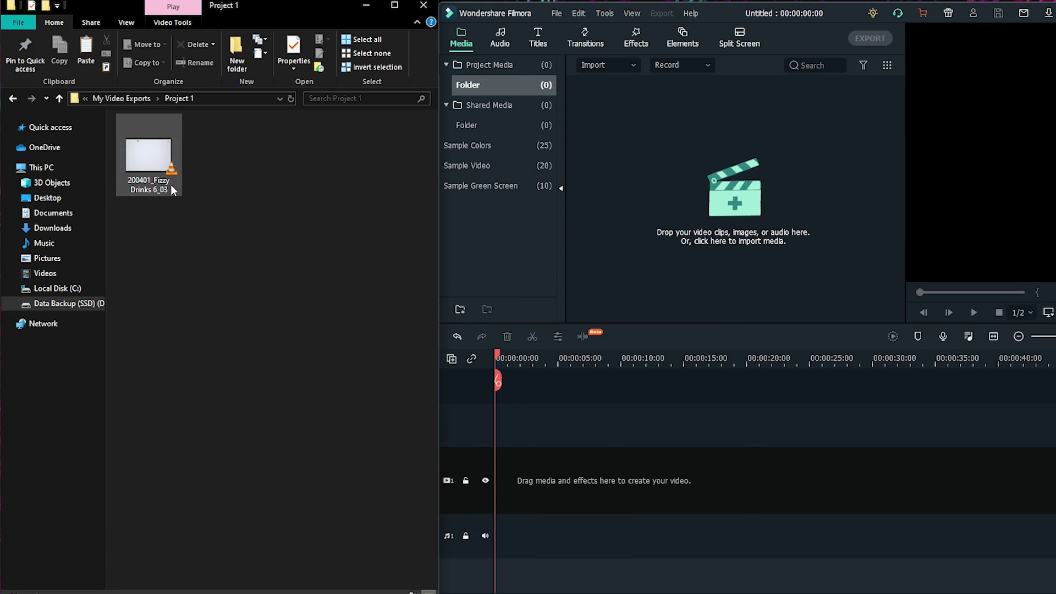
pyautogui.moveTo(149, 165); pyautogui.dragTo(592, 222)
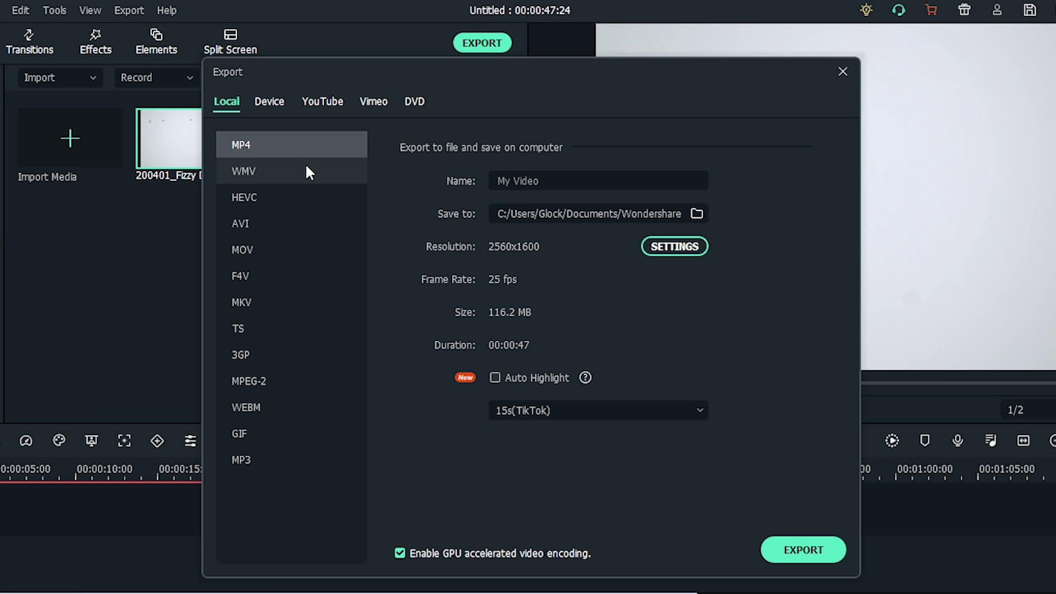
pyautogui.click(307, 167)
pyautogui.click(297, 243)
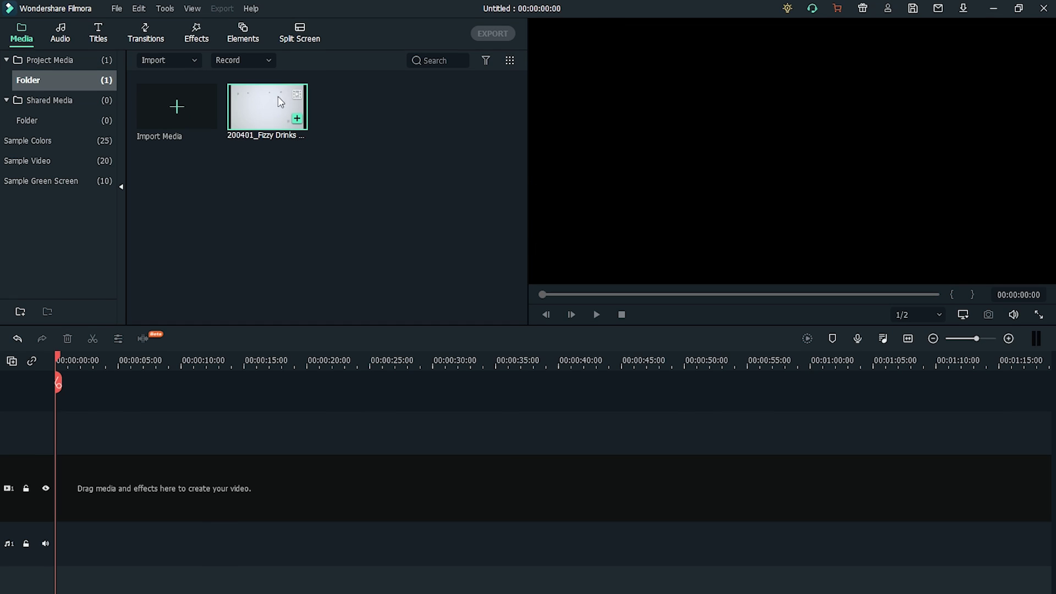
# Step: Place the Fizzy Drinks clip at the start of video track 1 and raise its playback speed above 2x
pyautogui.moveTo(279, 96); pyautogui.dragTo(61, 476)
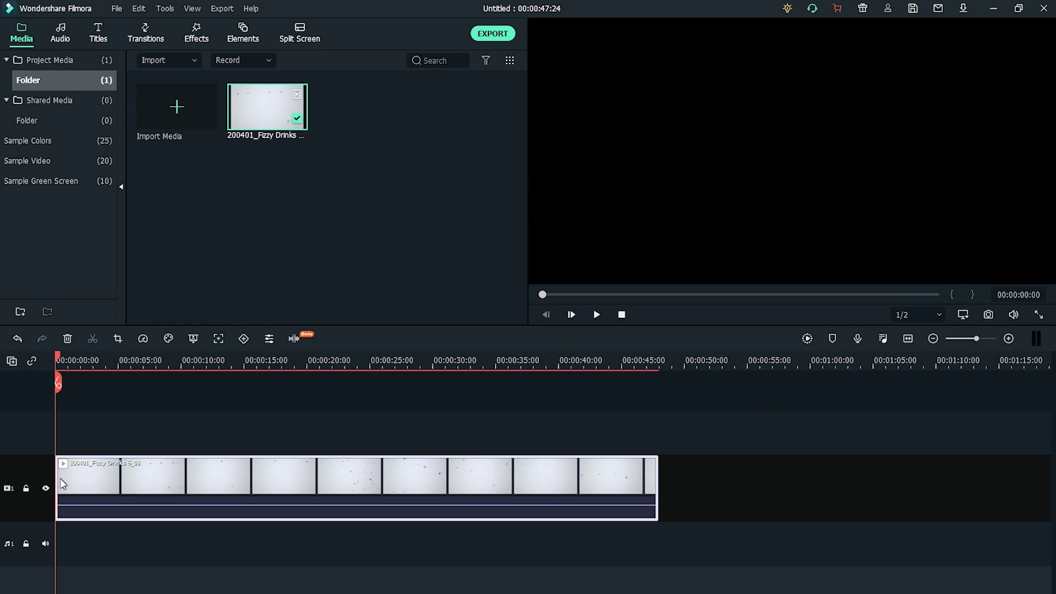
pyautogui.rightClick(290, 484)
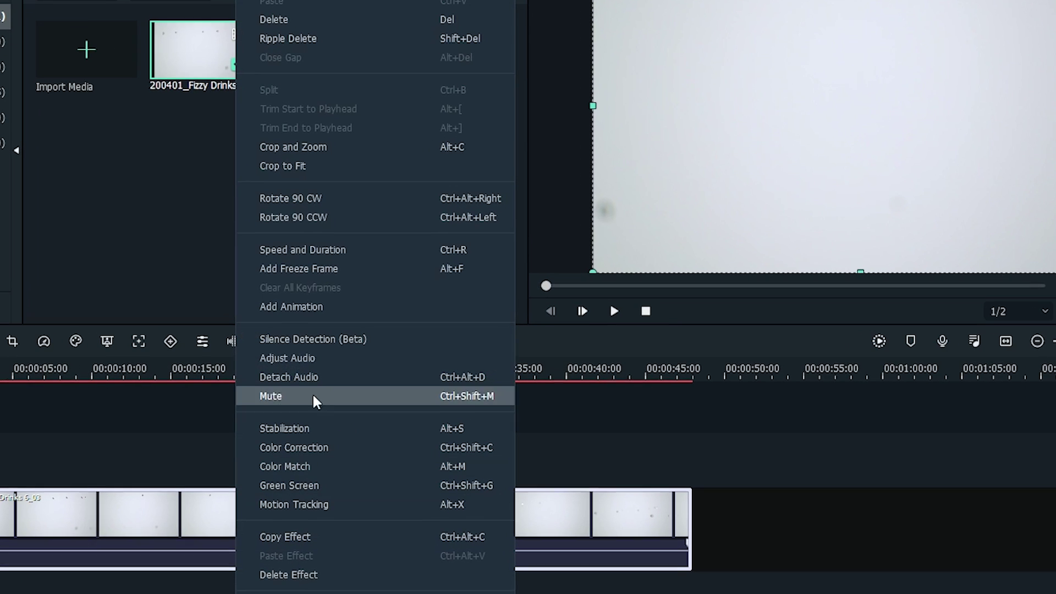
pyautogui.click(376, 253)
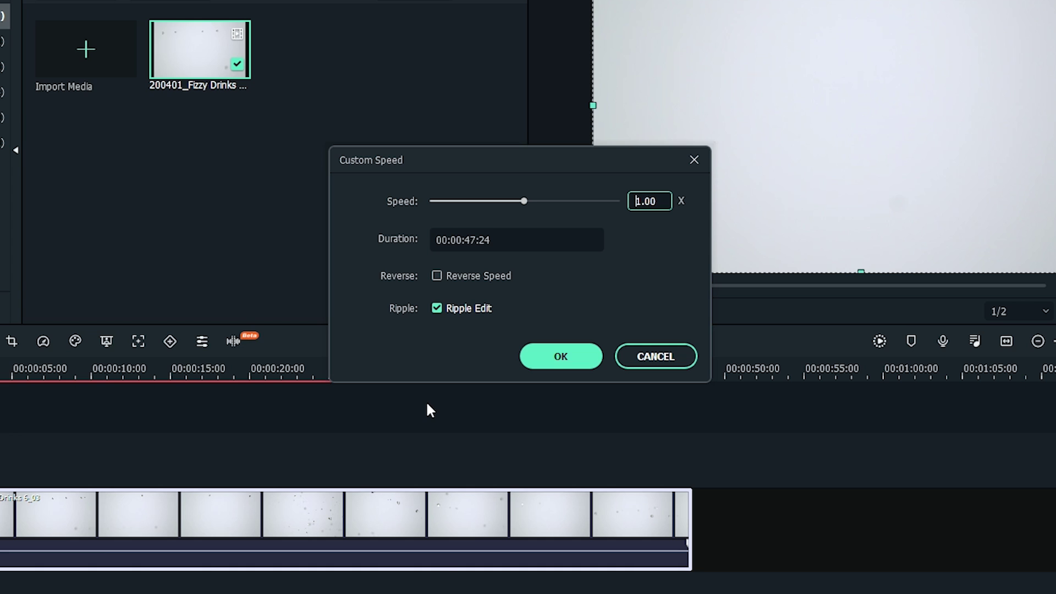
pyautogui.doubleClick(654, 202)
pyautogui.write('0.5')
pyautogui.hotkey('ctrl', 'a')
pyautogui.write('2')
pyautogui.click(664, 228)
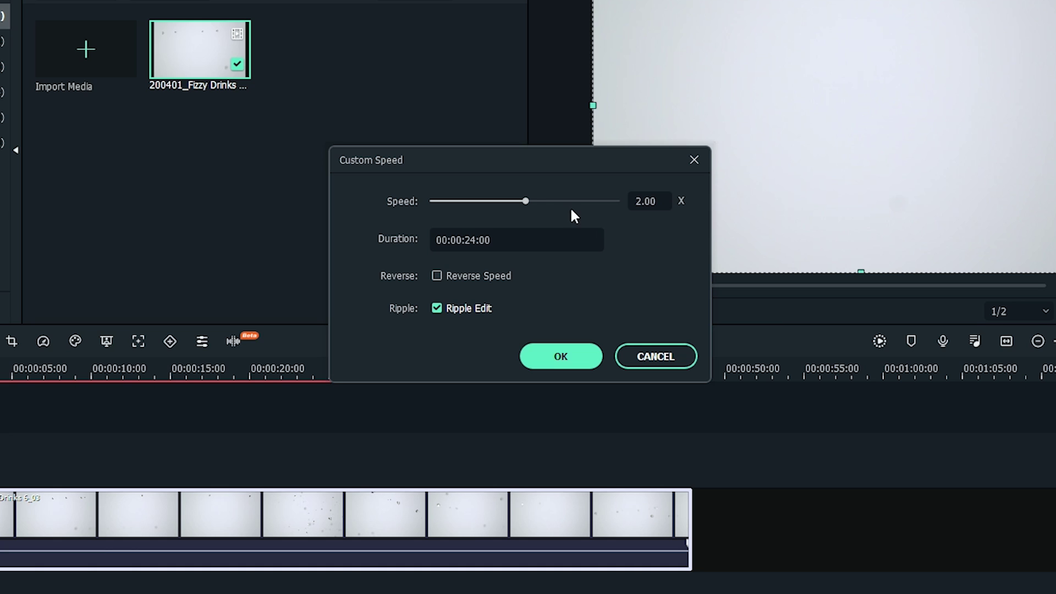
pyautogui.moveTo(525, 202); pyautogui.dragTo(543, 202)
pyautogui.click(565, 365)
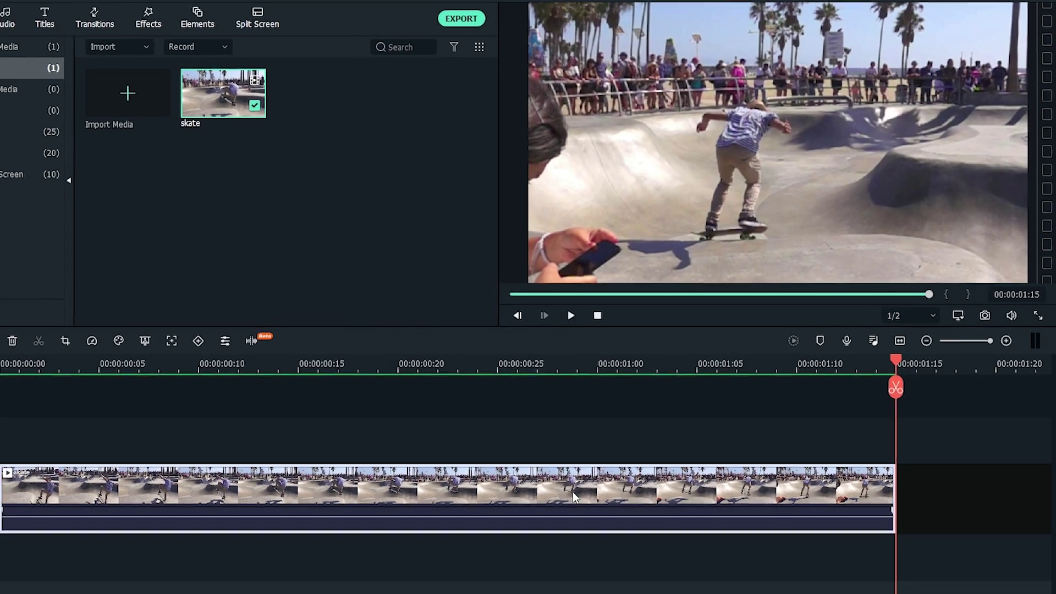
# Step: Slow the skate clip on the timeline down to a custom speed of 0.44x with ripple edit kept on
pyautogui.rightClick(597, 485)
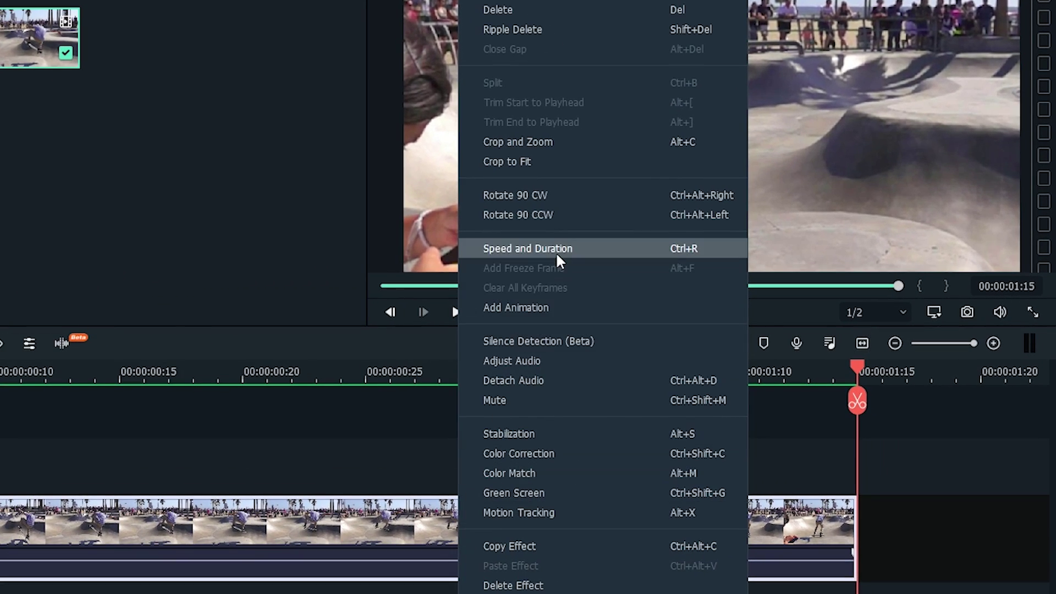
pyautogui.click(555, 250)
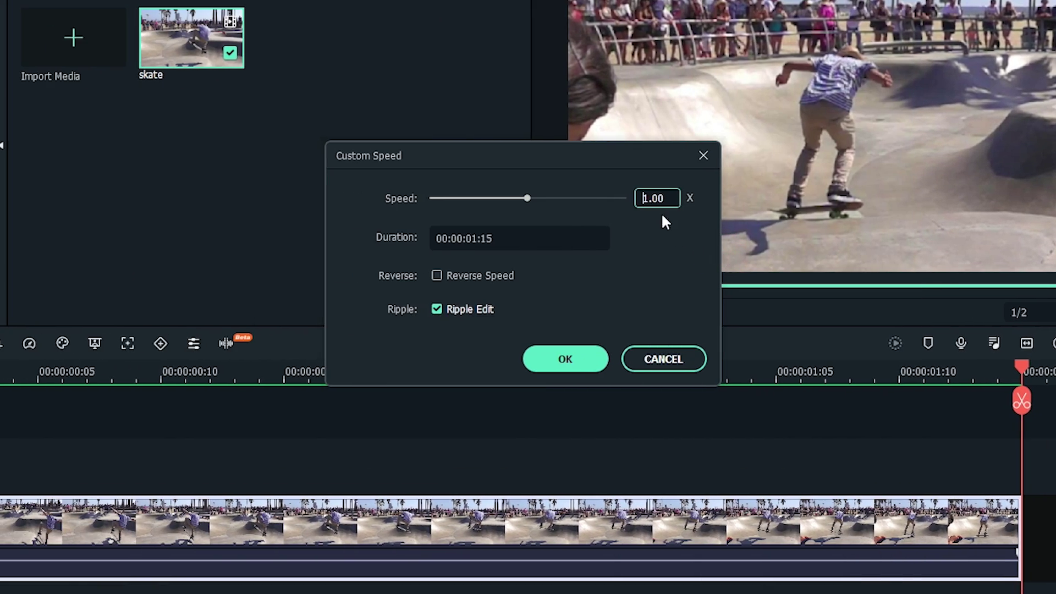
pyautogui.doubleClick(600, 198)
pyautogui.write('0.7')
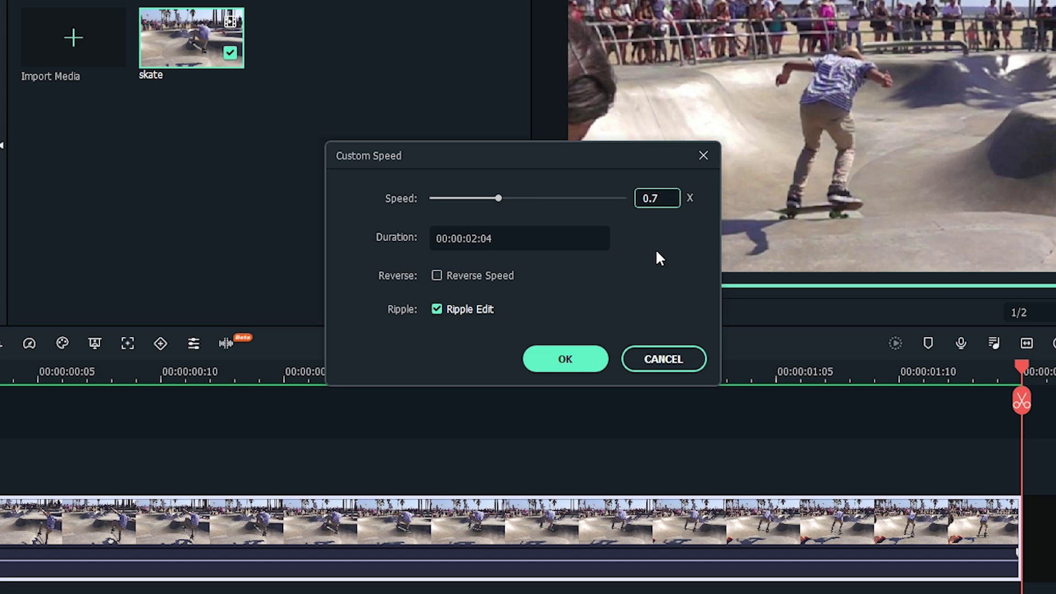
pyautogui.press('Return')
pyautogui.moveTo(499, 198); pyautogui.dragTo(486, 198)
pyautogui.moveTo(475, 197); pyautogui.dragTo(474, 197)
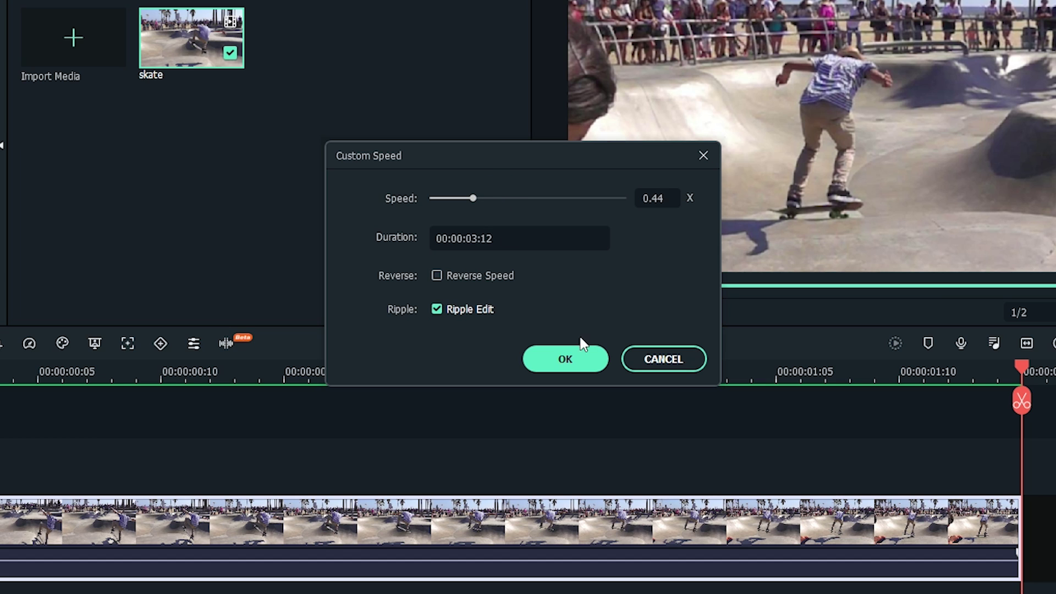
pyautogui.click(589, 361)
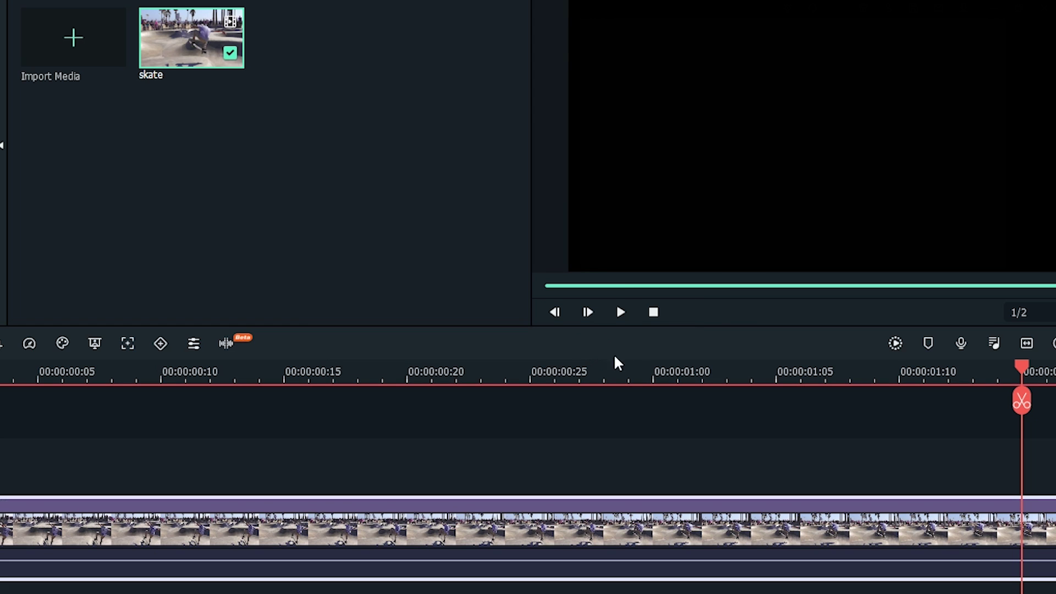
# Step: Render the timeline preview and play the slowed skate clip from the beginning
pyautogui.click(892, 345)
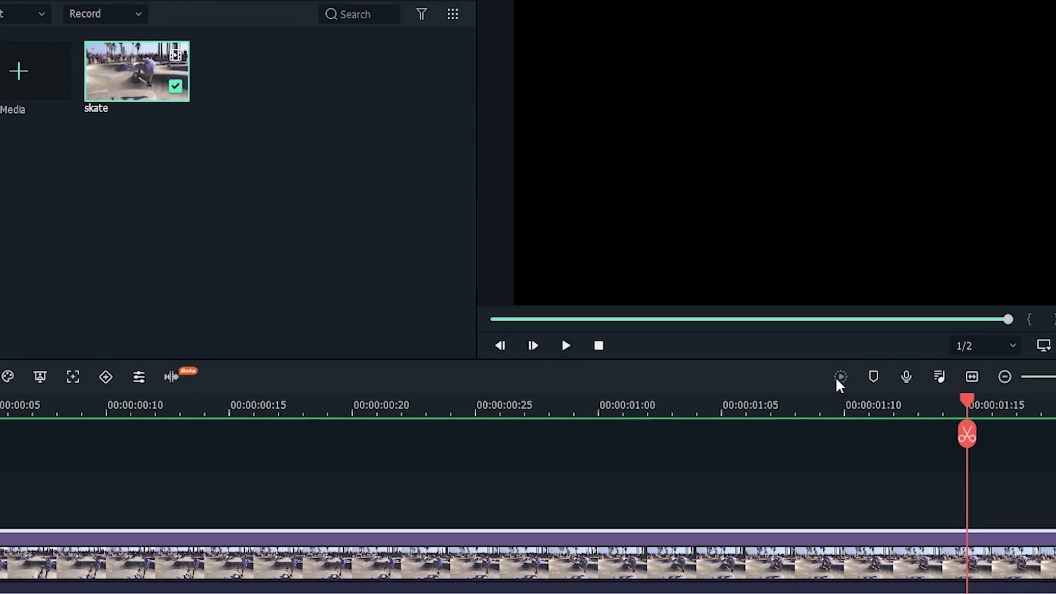
pyautogui.click(599, 345)
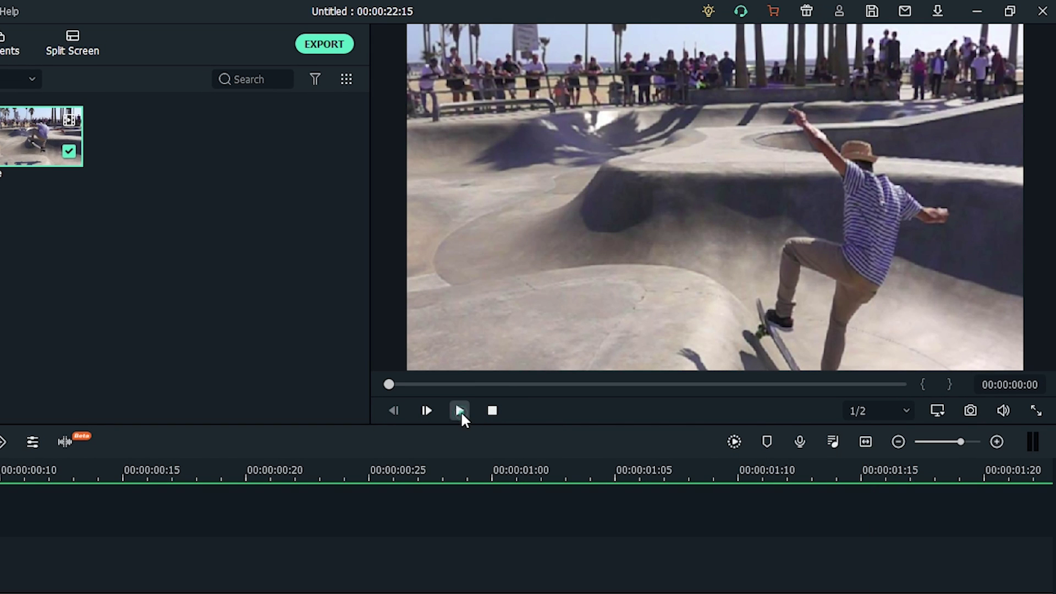
pyautogui.click(459, 410)
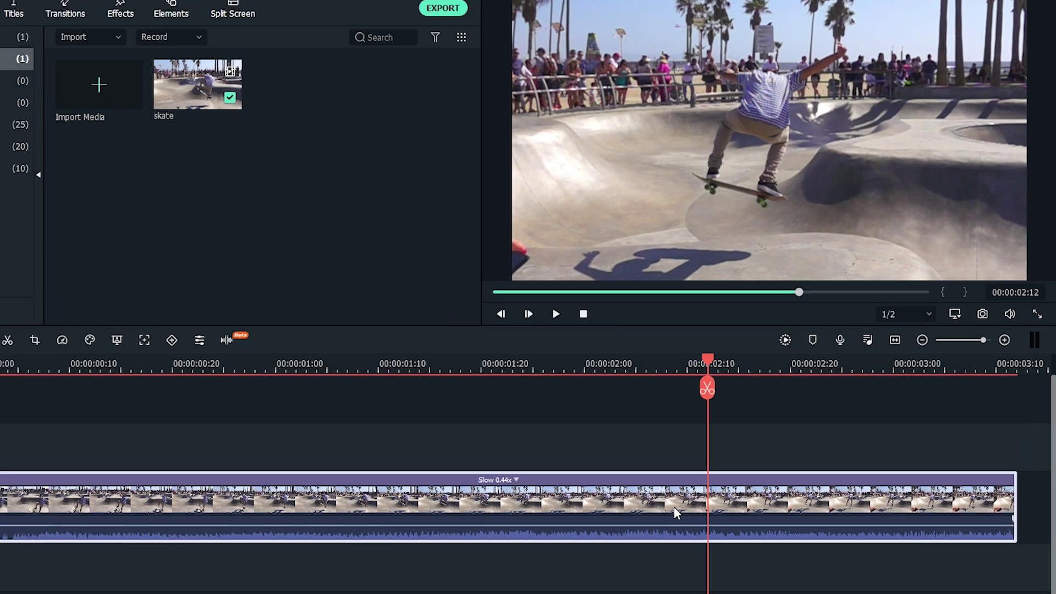
# Step: Detach the audio from the slowed skate clip
pyautogui.rightClick(705, 496)
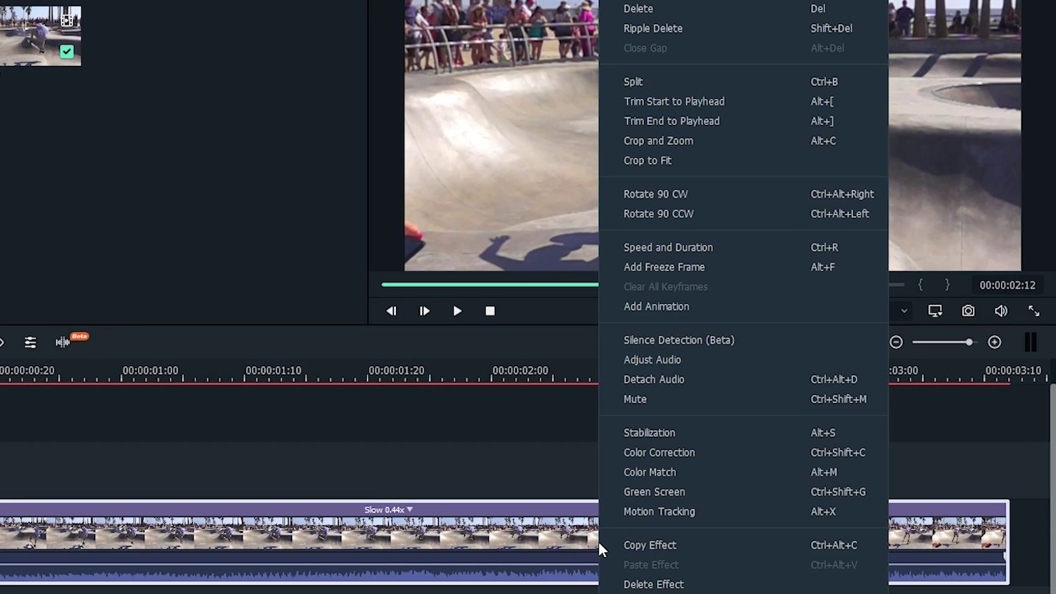
pyautogui.click(719, 379)
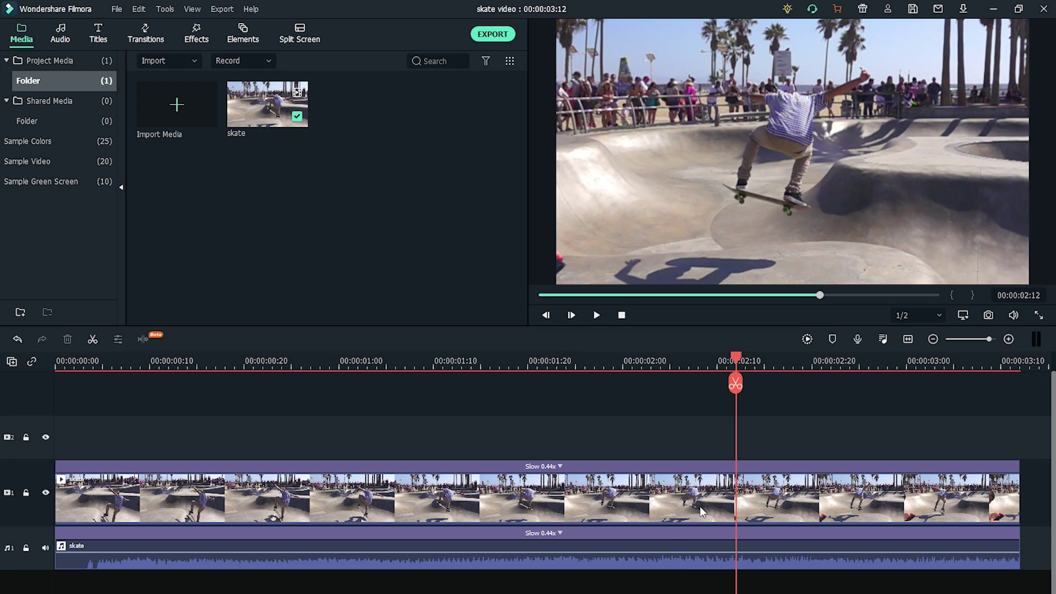
# Step: Give the detached skate audio a 0.23 s fade in, 0.20 s fade out, pitch 3 and background noise removal
pyautogui.doubleClick(678, 554)
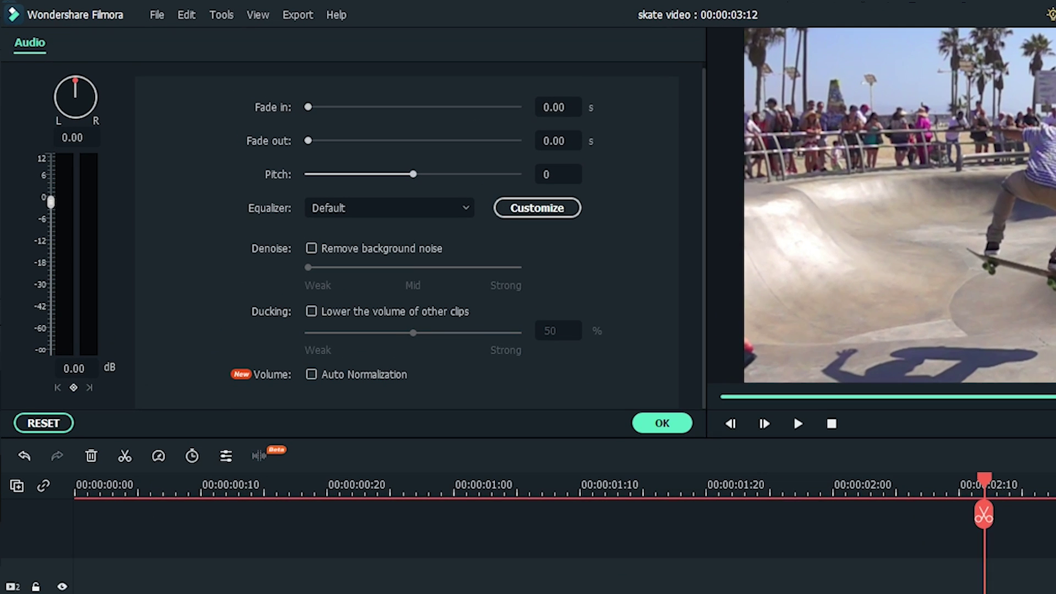
pyautogui.moveTo(309, 108); pyautogui.dragTo(325, 145)
pyautogui.moveTo(417, 175); pyautogui.dragTo(443, 177)
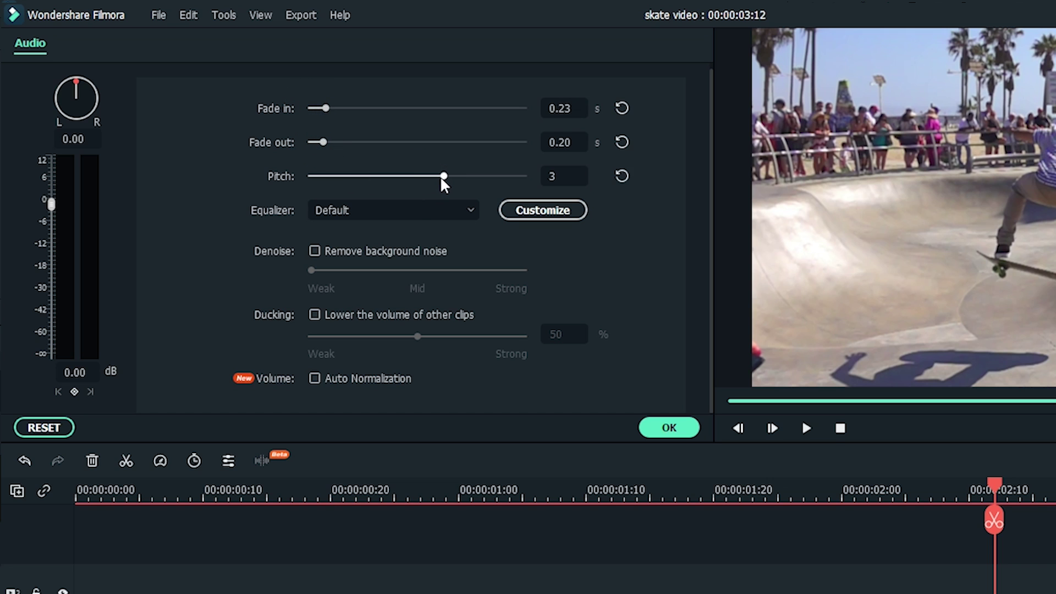
pyautogui.click(321, 251)
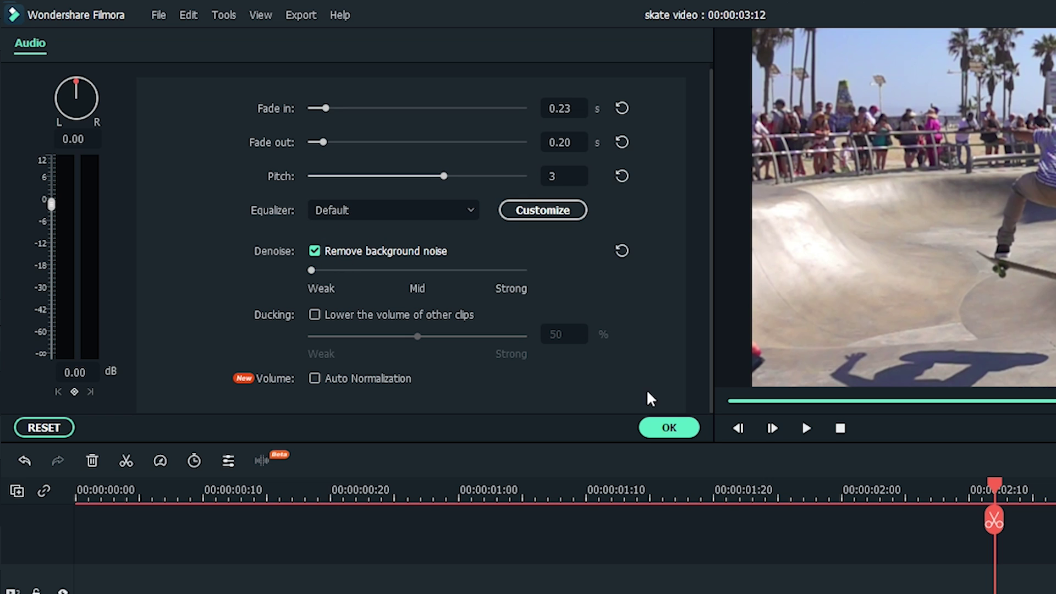
pyautogui.click(664, 428)
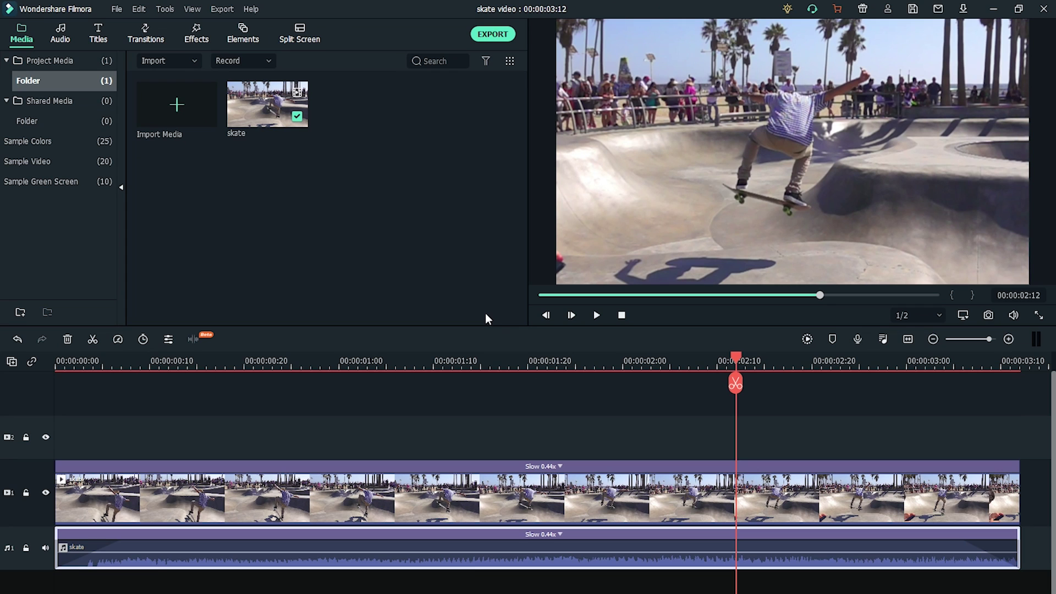
# Step: Delete the detached skate audio and place the included Stand music at the start of audio track 1
pyautogui.click(564, 548)
pyautogui.press('Delete')
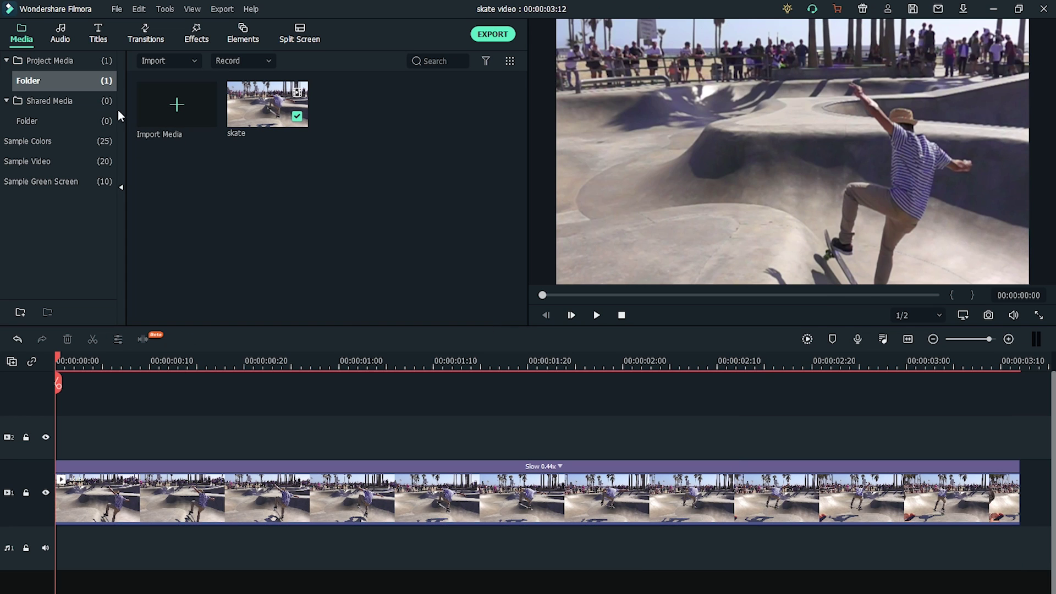
pyautogui.click(72, 33)
pyautogui.moveTo(269, 110); pyautogui.dragTo(22, 542)
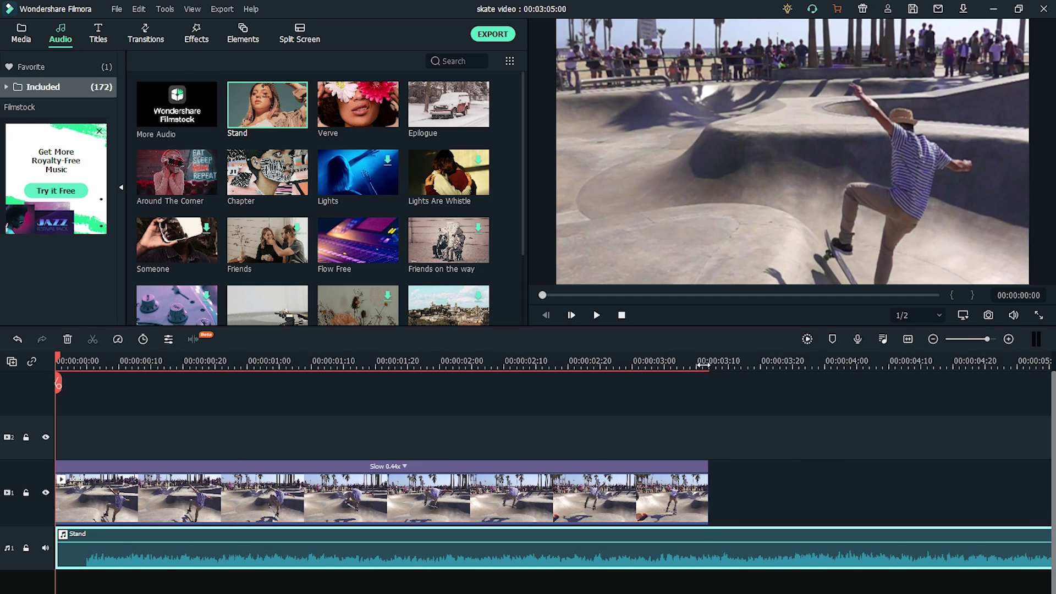
# Step: Split the Stand music at the end of the skate clip and delete the part that runs beyond it
pyautogui.click(702, 364)
pyautogui.moveTo(704, 381); pyautogui.dragTo(708, 382)
pyautogui.click(708, 383)
pyautogui.click(773, 557)
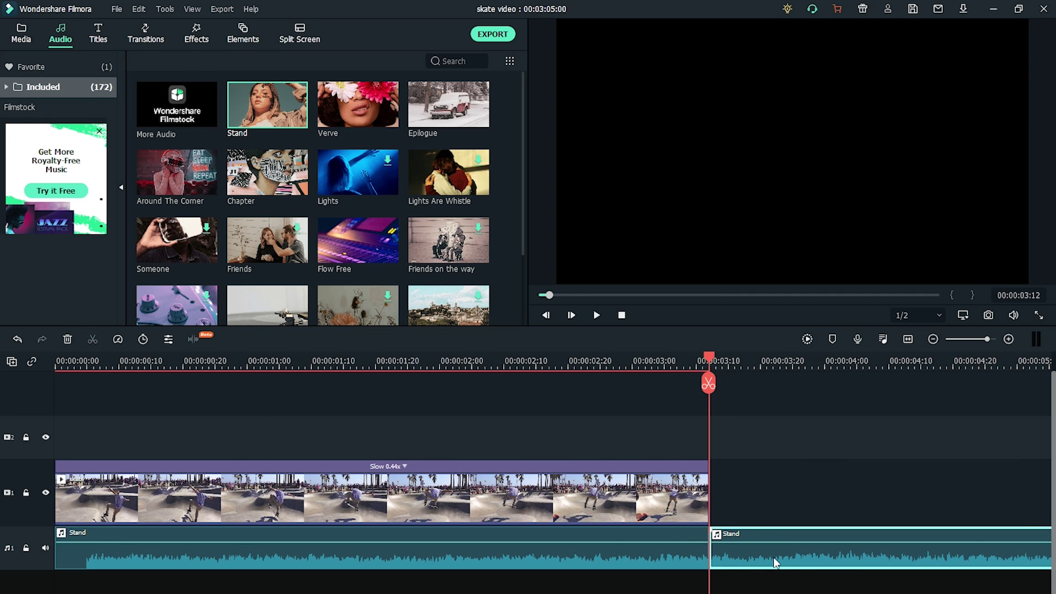
pyautogui.press('Delete')
pyautogui.click(908, 339)
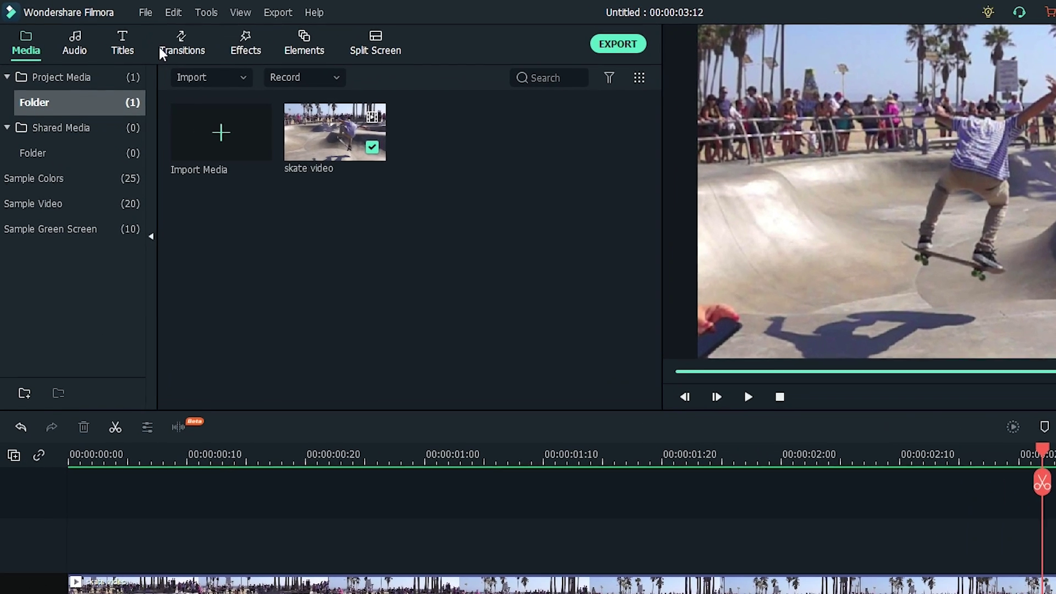
# Step: Save the project as Slow Mo Skate Project in the split screens folder
pyautogui.click(146, 12)
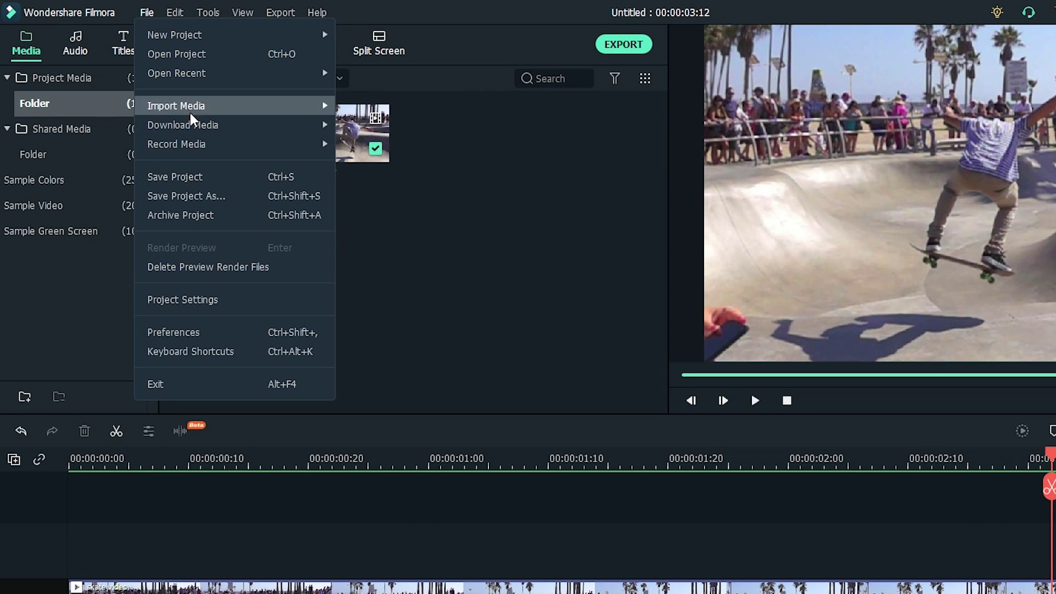
pyautogui.click(220, 178)
pyautogui.write('Slow Mo Skate Project')
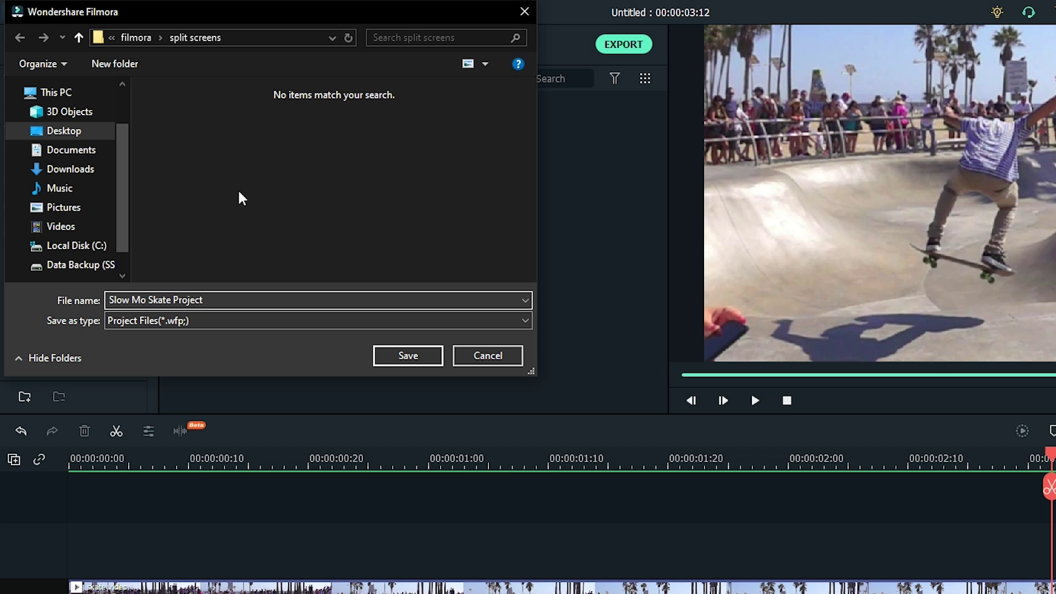
pyautogui.click(405, 353)
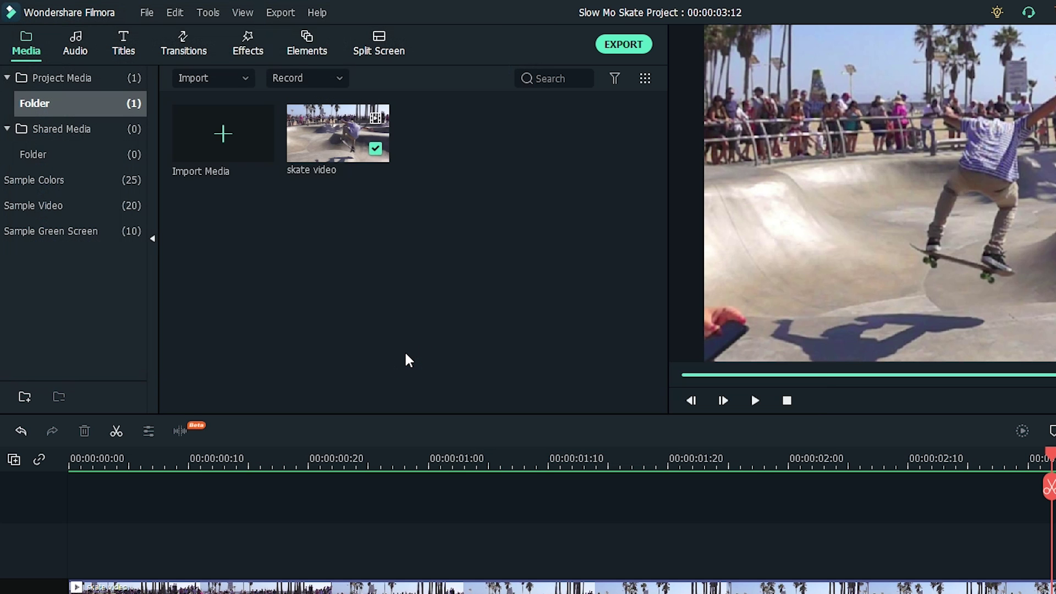
# Step: Set up a local MP4 export named Skate Video Export, with the Captures folder inside Videos as the destination
pyautogui.click(615, 47)
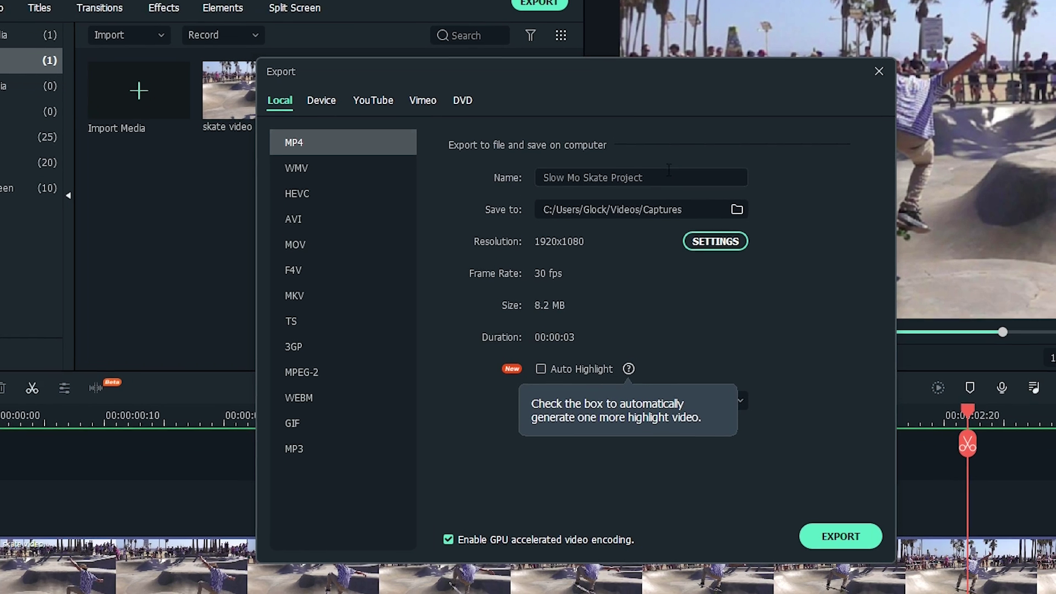
pyautogui.moveTo(750, 218); pyautogui.dragTo(699, 221)
pyautogui.moveTo(653, 162); pyautogui.dragTo(517, 165)
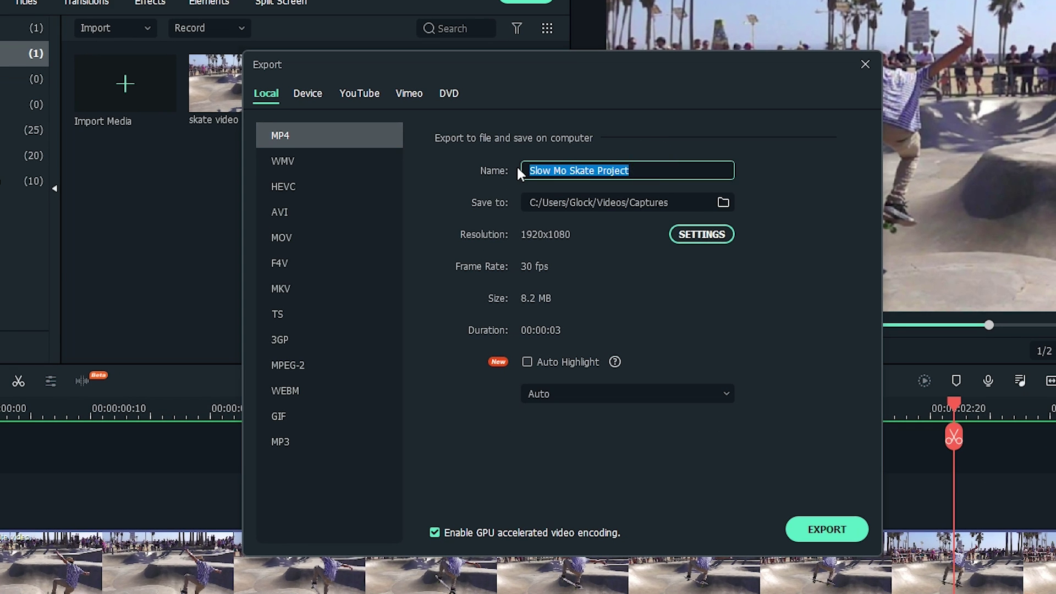
pyautogui.write('Skate Video Export')
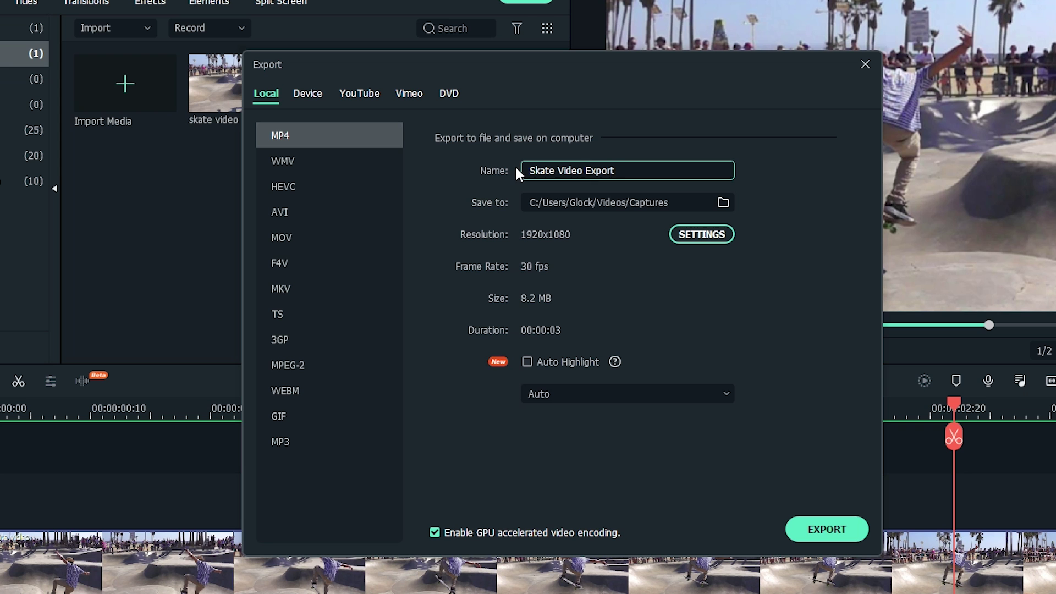
pyautogui.click(720, 203)
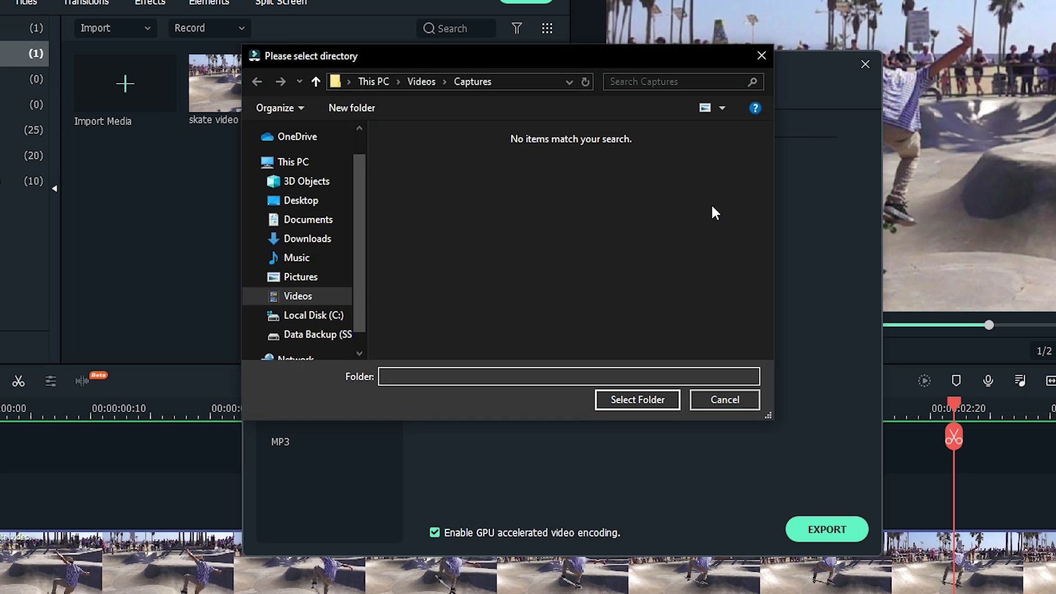
pyautogui.click(628, 397)
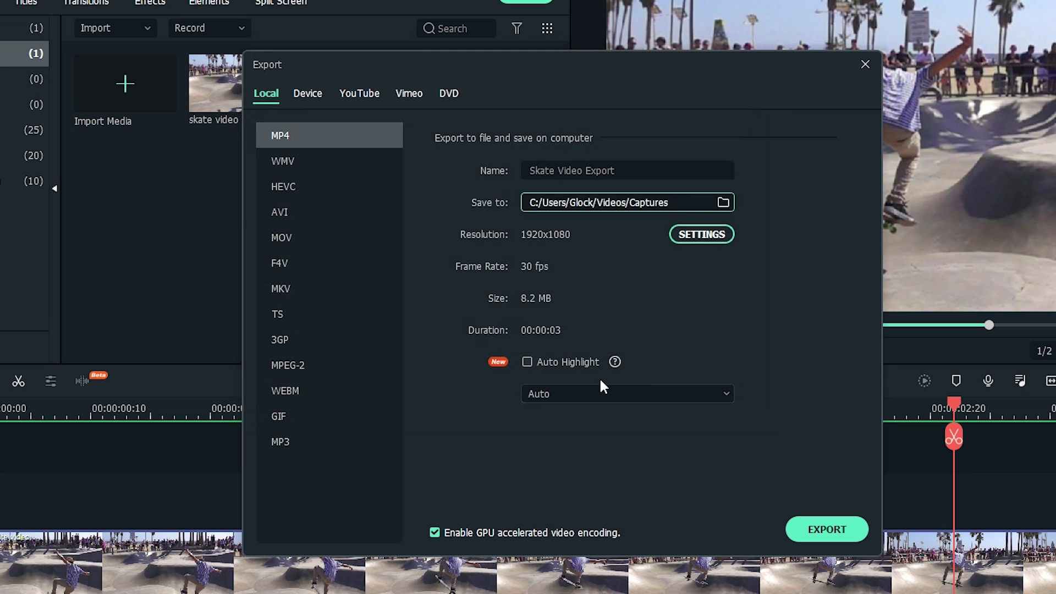
# Step: Look through the export options for devices, YouTube and Vimeo
pyautogui.click(308, 94)
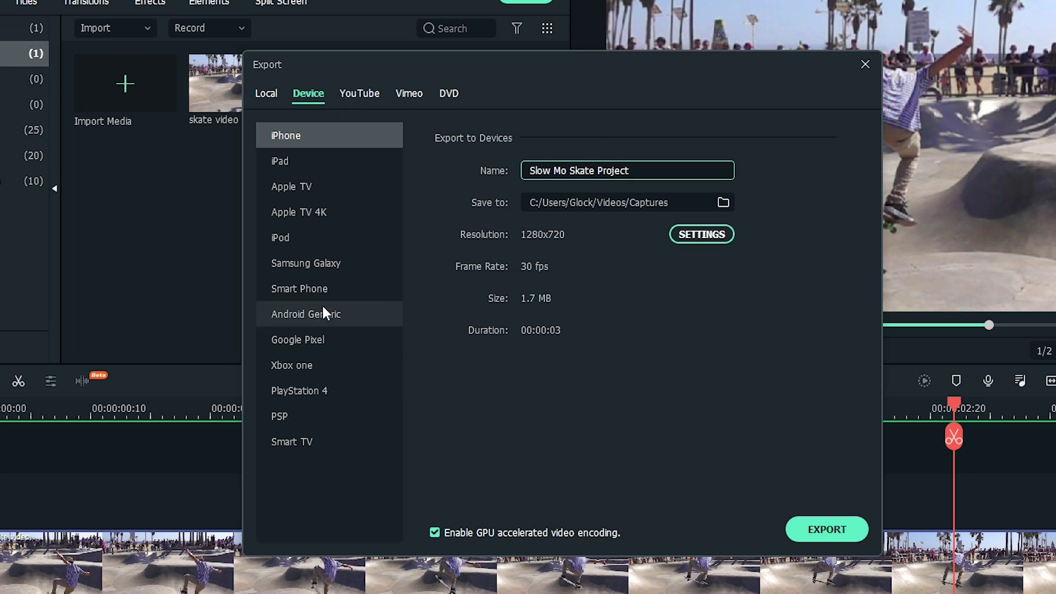
pyautogui.click(366, 95)
pyautogui.click(403, 94)
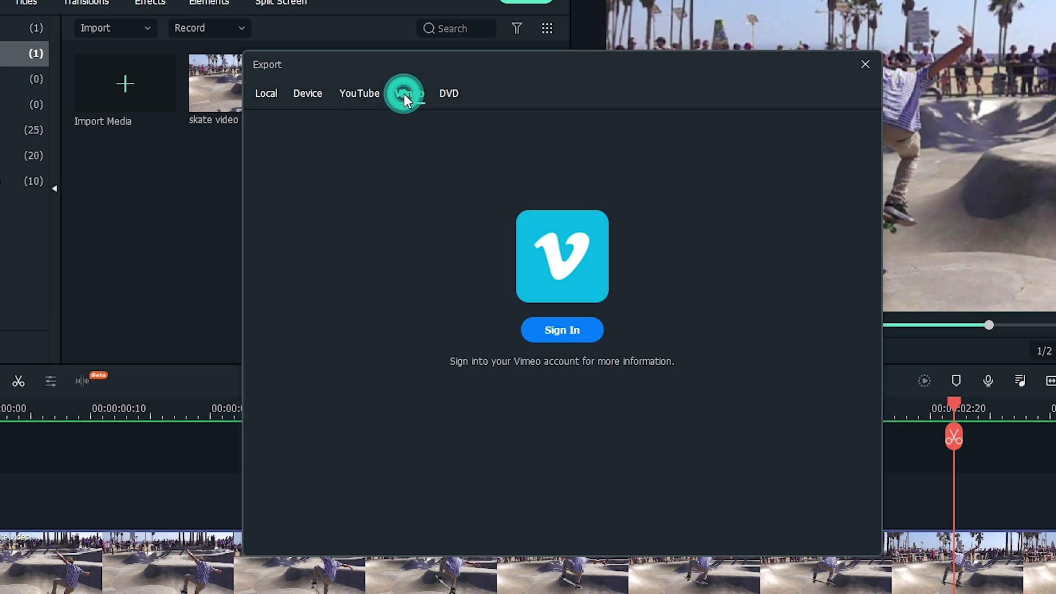
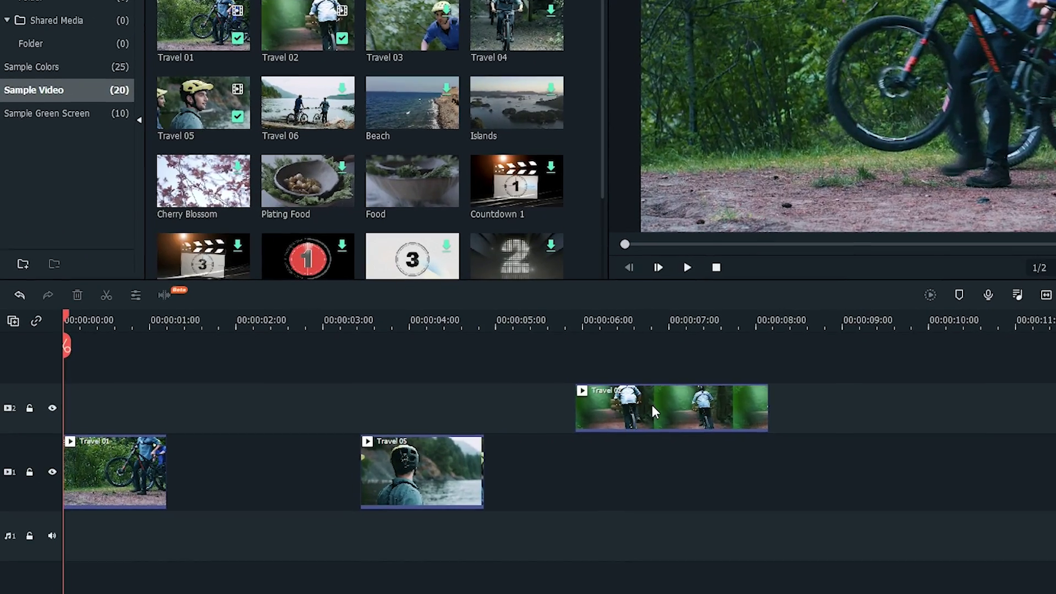
# Step: Move the Travel 02 clip from video track 2 into the gap between Travel 01 and Travel 05 on track 1
pyautogui.moveTo(630, 412); pyautogui.dragTo(255, 451)
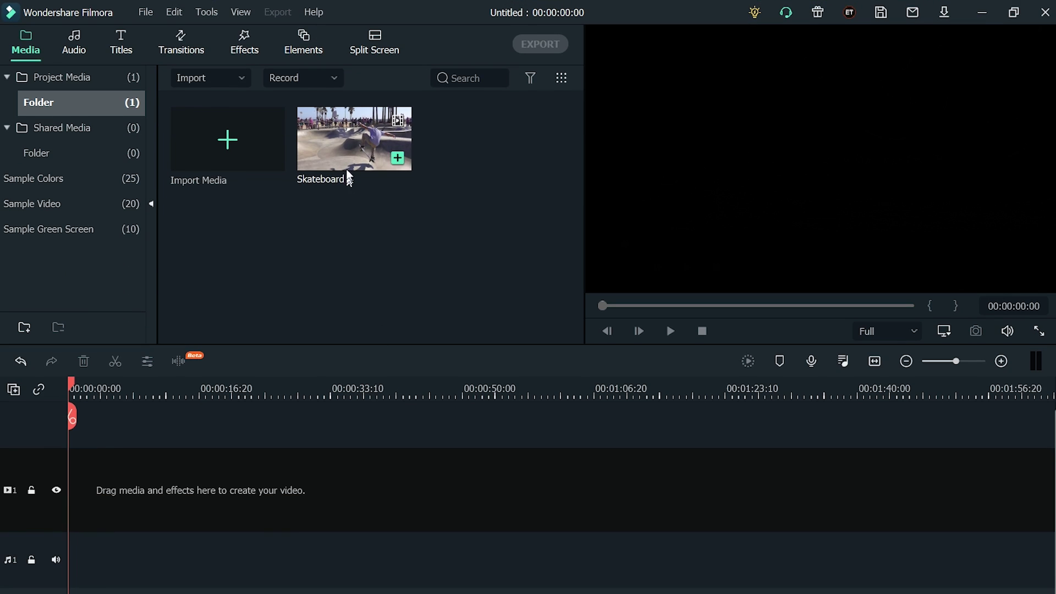
# Step: Place the Skateboard clip from the project media at the start of video track 1
pyautogui.moveTo(298, 320); pyautogui.dragTo(180, 494)
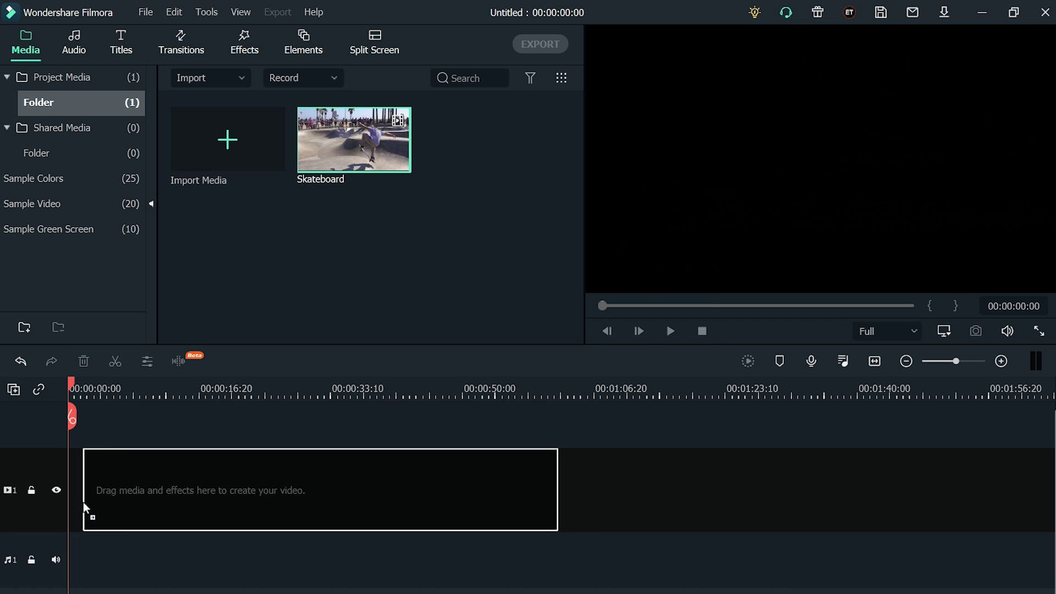
pyautogui.moveTo(83, 502); pyautogui.dragTo(104, 503)
pyautogui.click(429, 365)
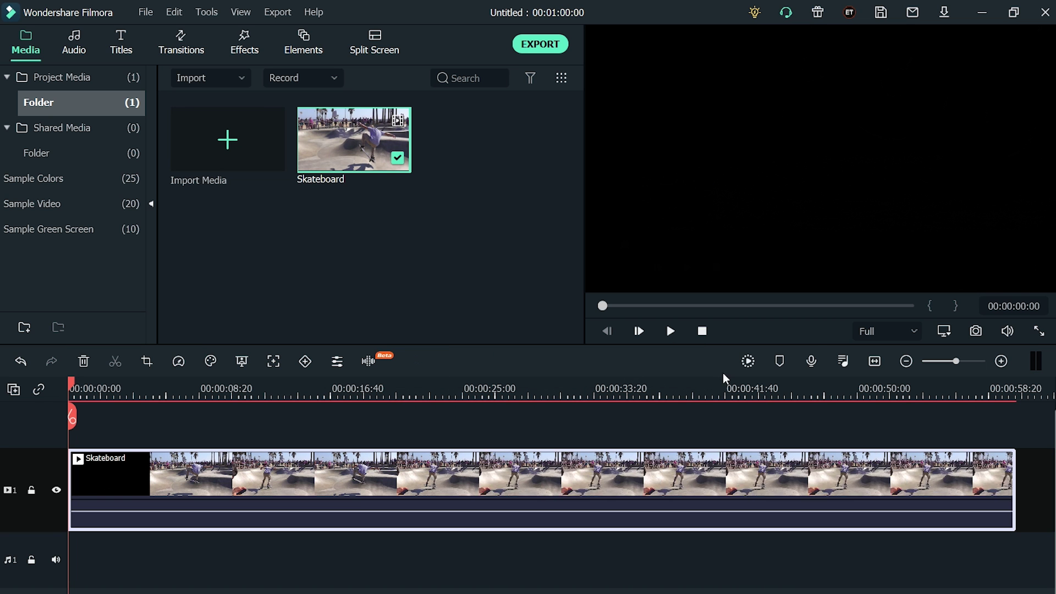
# Step: Slow down the Skateboard clip by setting its custom speed duration to 00:02:00:00
pyautogui.rightClick(544, 471)
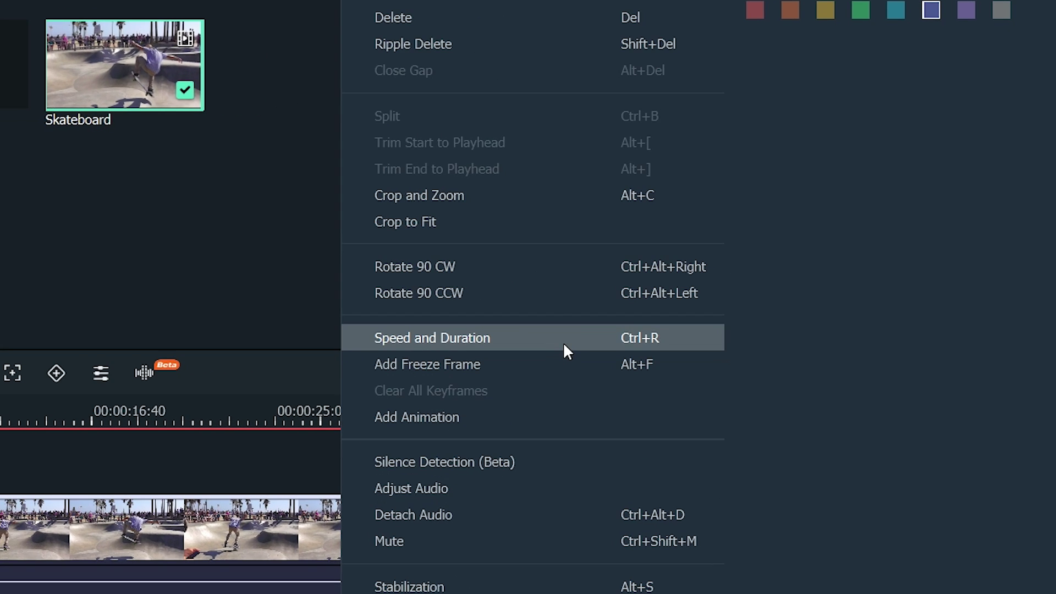
pyautogui.click(563, 342)
pyautogui.click(573, 241)
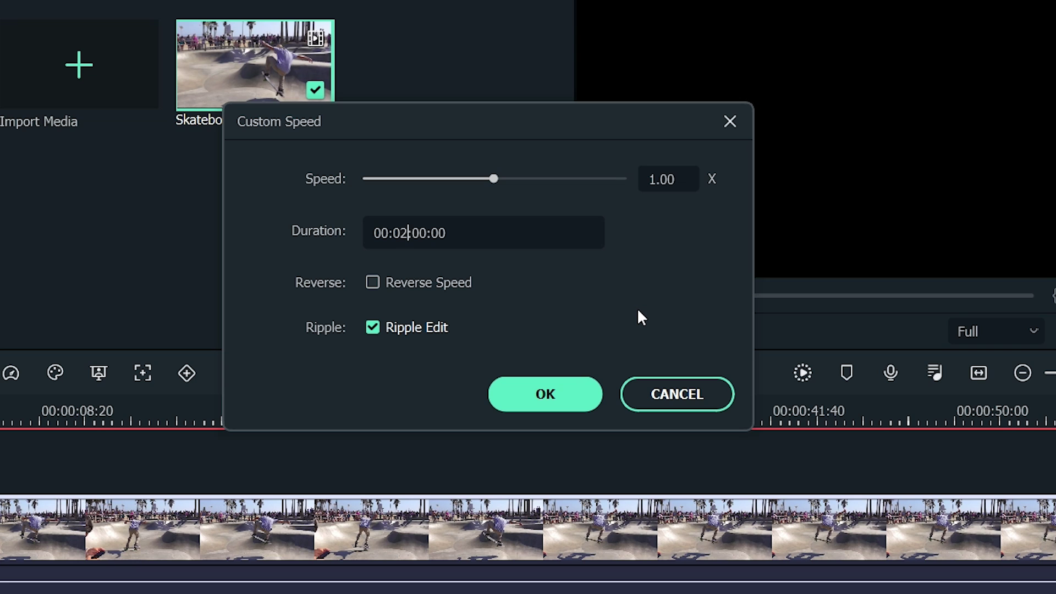
pyautogui.click(572, 406)
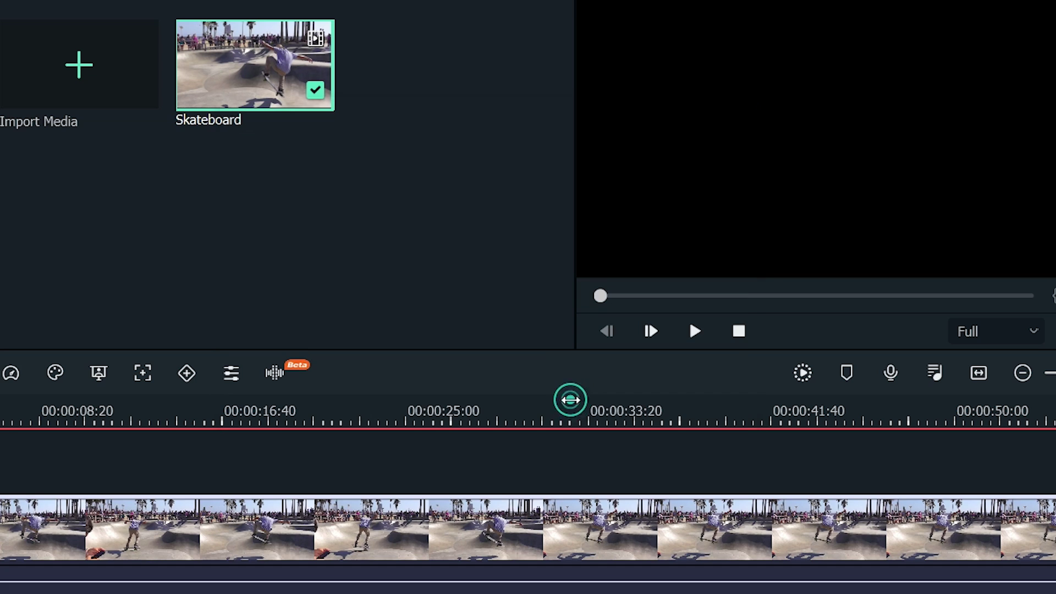
# Step: Fit the slowed Skateboard clip to the timeline, render its preview and play it back
pyautogui.click(969, 374)
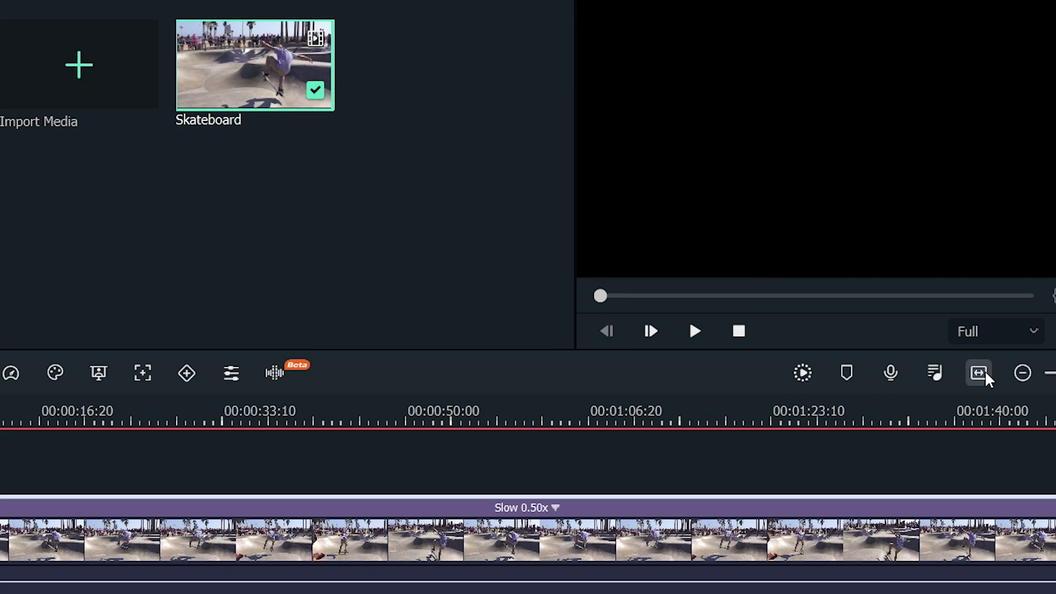
pyautogui.click(813, 375)
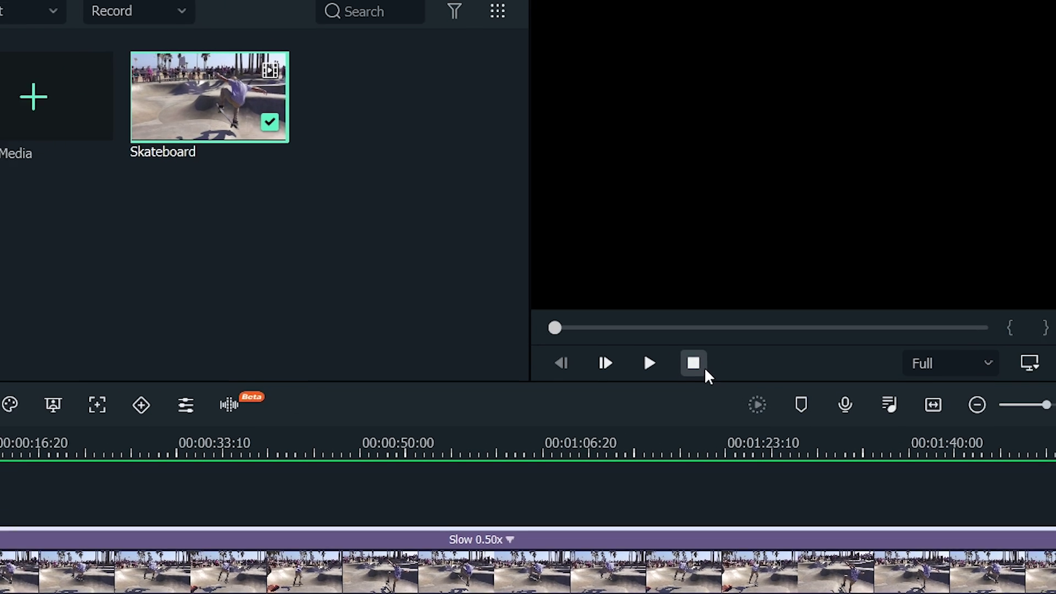
pyautogui.click(704, 358)
pyautogui.click(658, 356)
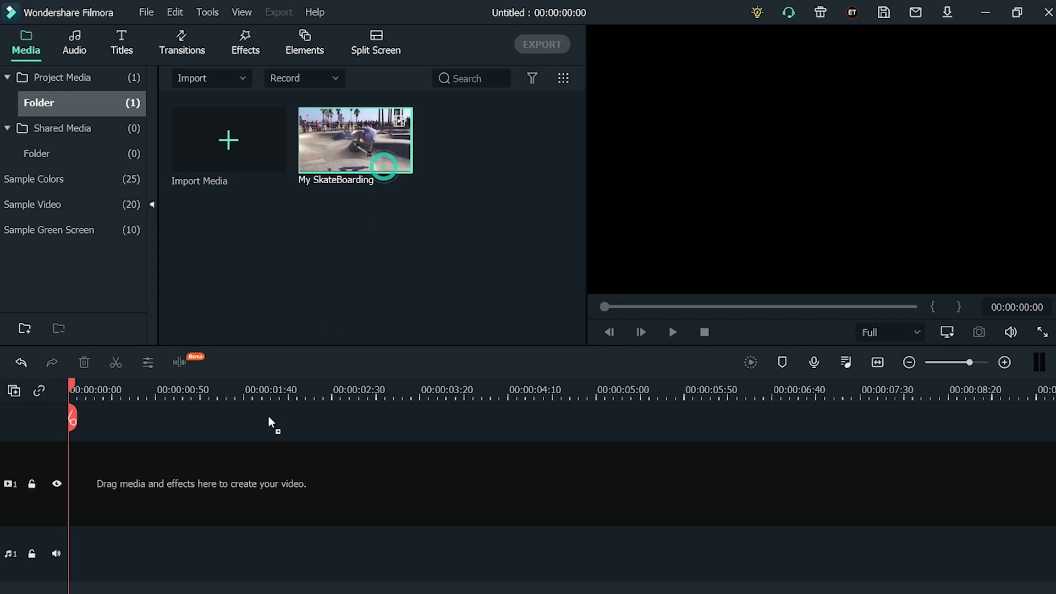
# Step: Place the My SkateBoarding clip at the start of video track 1 and set its custom speed duration to 00:00:03:00
pyautogui.moveTo(269, 423); pyautogui.dragTo(77, 506)
pyautogui.rightClick(469, 478)
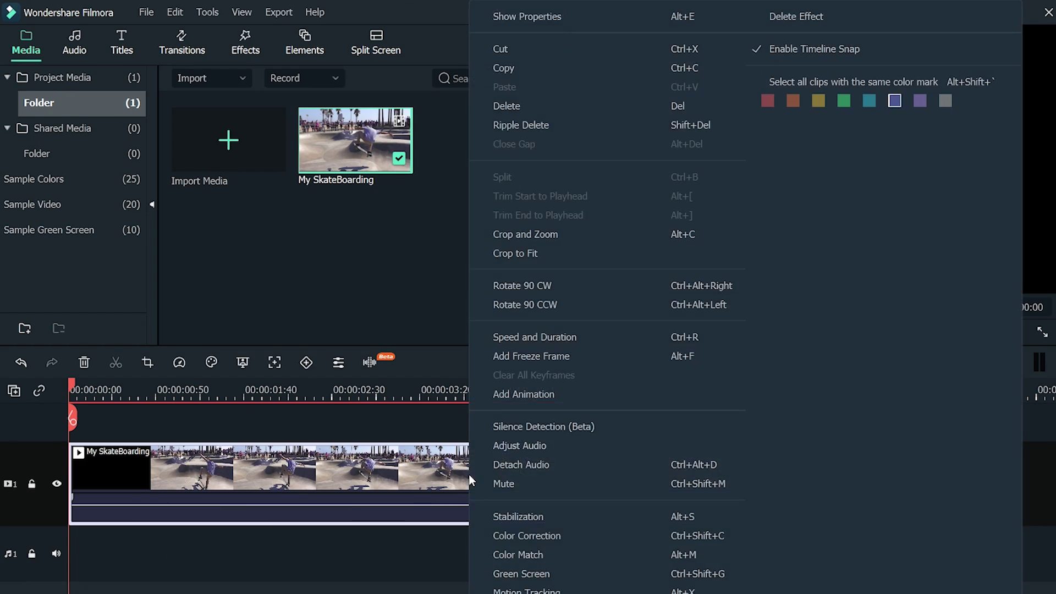
pyautogui.click(595, 340)
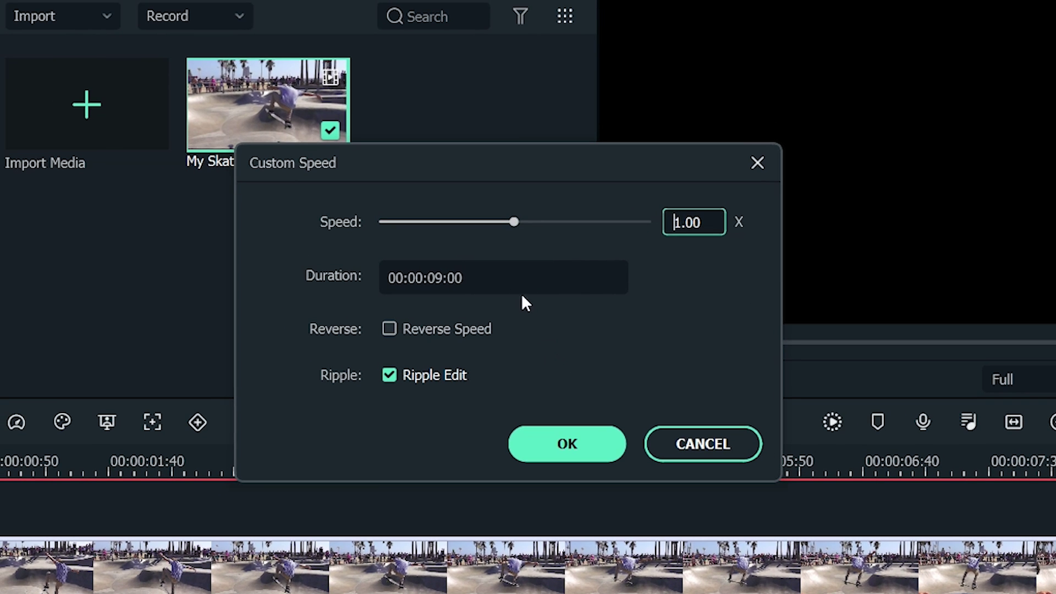
pyautogui.click(391, 235)
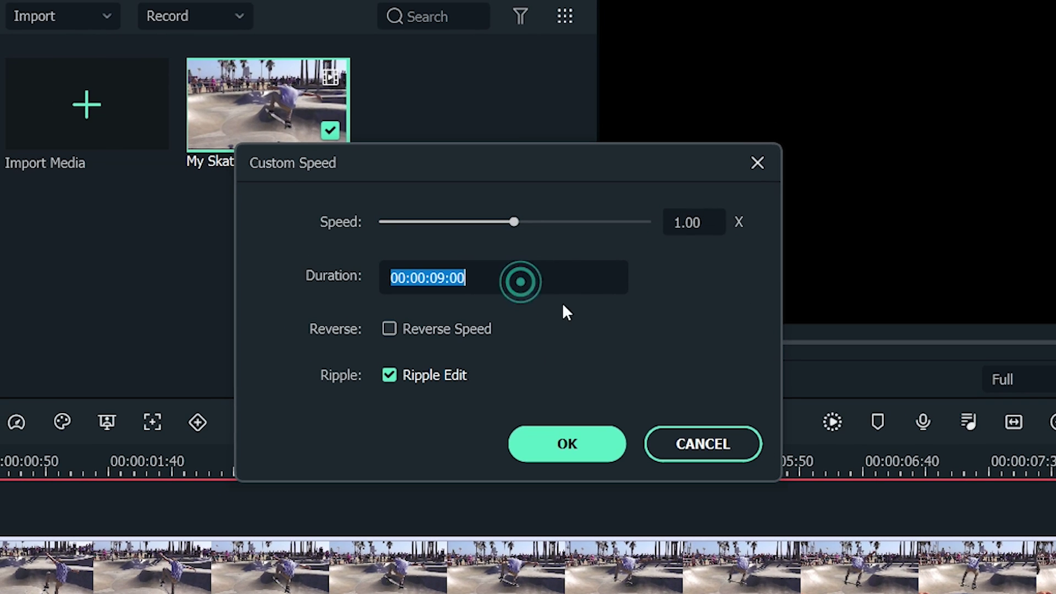
pyautogui.press('Right')
pyautogui.press('Left')
pyautogui.press('Left')
pyautogui.press('Left')
pyautogui.press('BackSpace')
pyautogui.write('3')
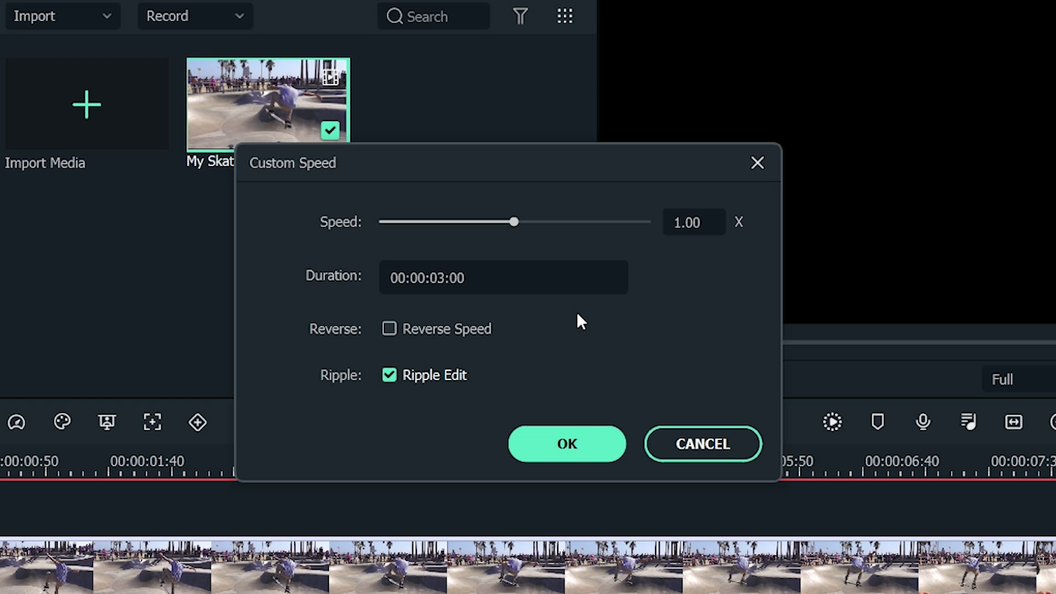
pyautogui.click(578, 443)
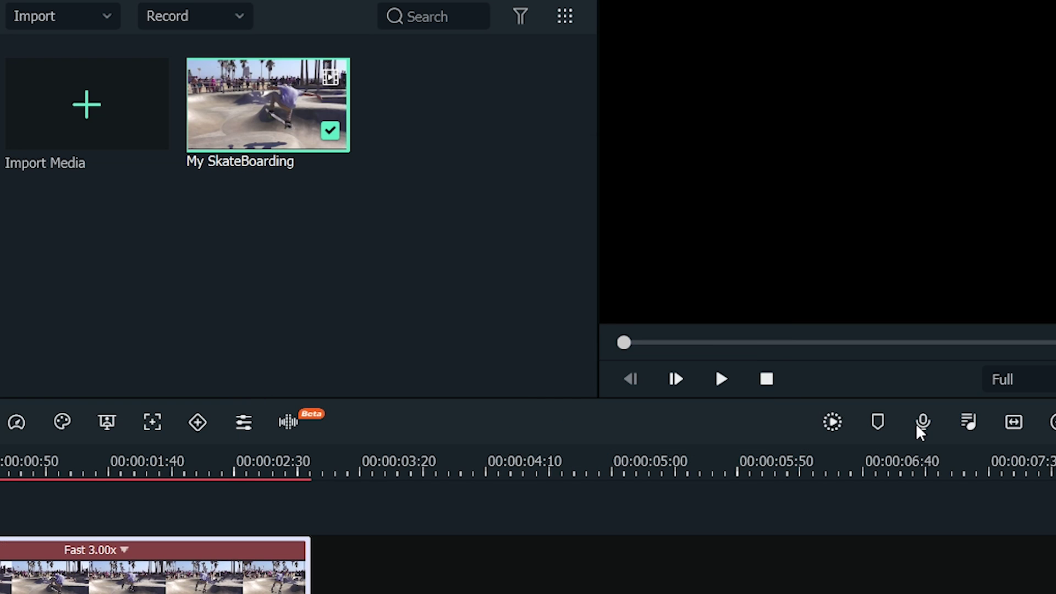
# Step: Fit the sped-up My SkateBoarding clip to the timeline, render its preview and play it back
pyautogui.click(1012, 422)
pyautogui.click(833, 422)
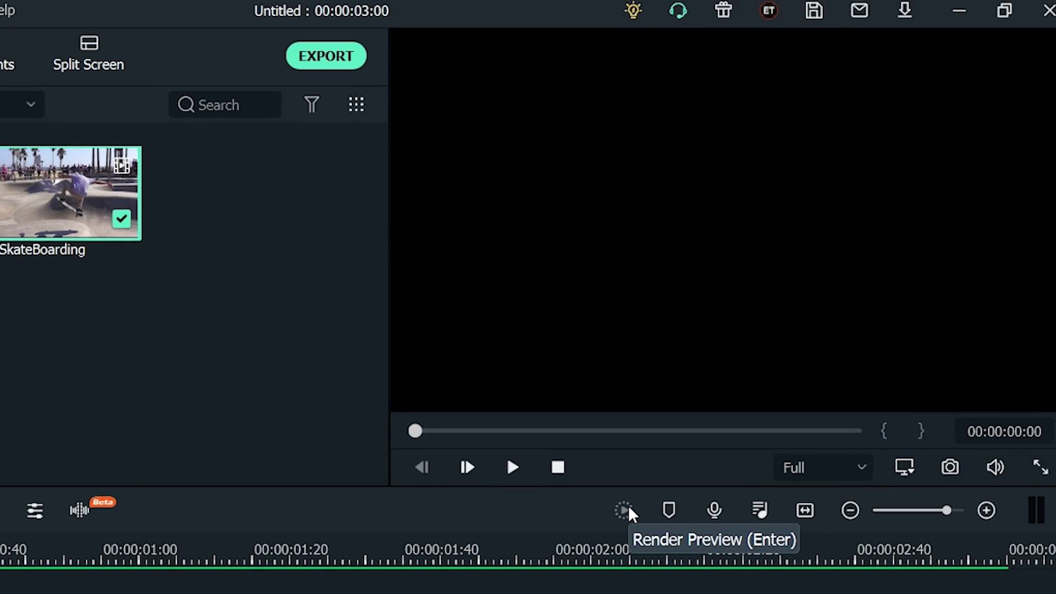
pyautogui.click(507, 482)
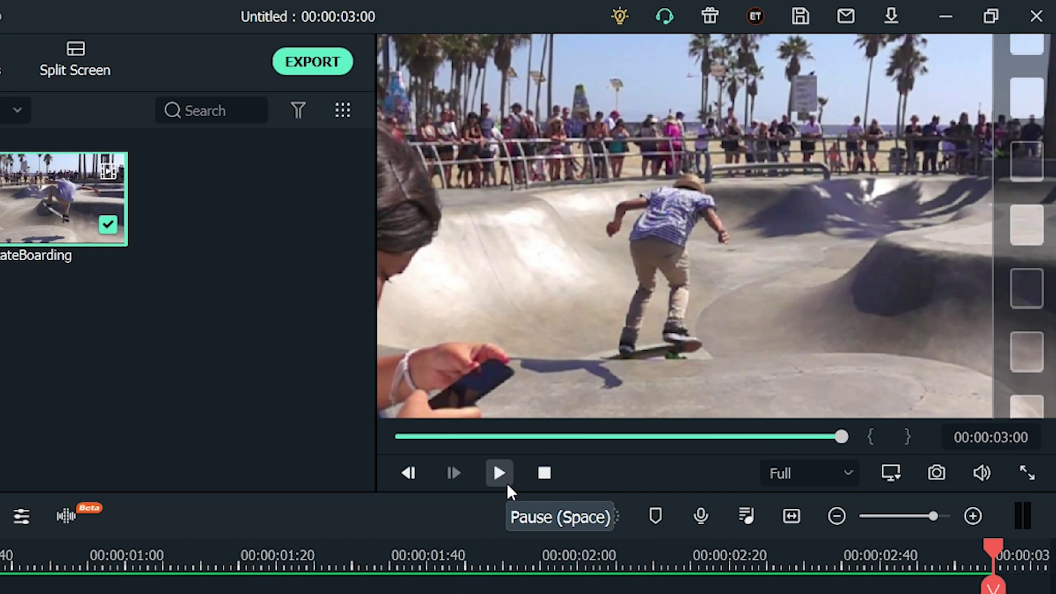
# Step: Export the sped-up video locally as an MP4 named My Skateboarding into the Videos folder
pyautogui.click(325, 65)
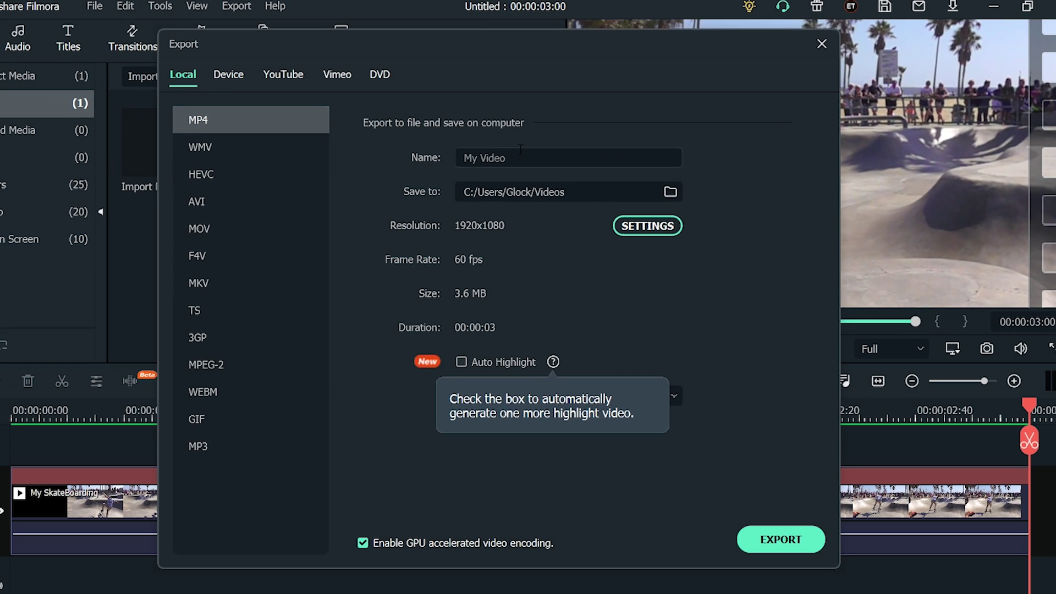
pyautogui.click(520, 149)
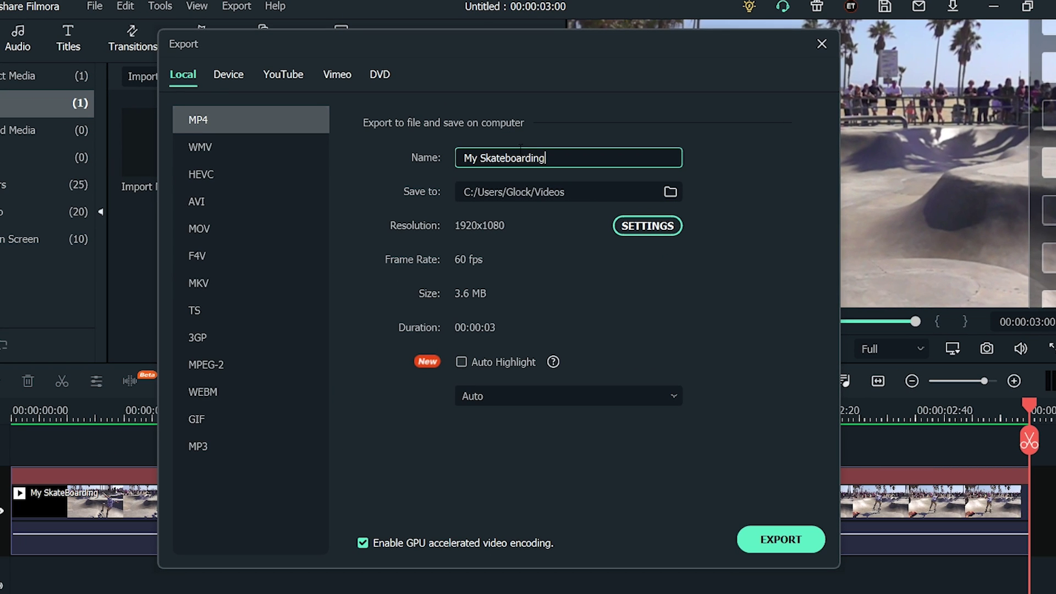
pyautogui.click(671, 193)
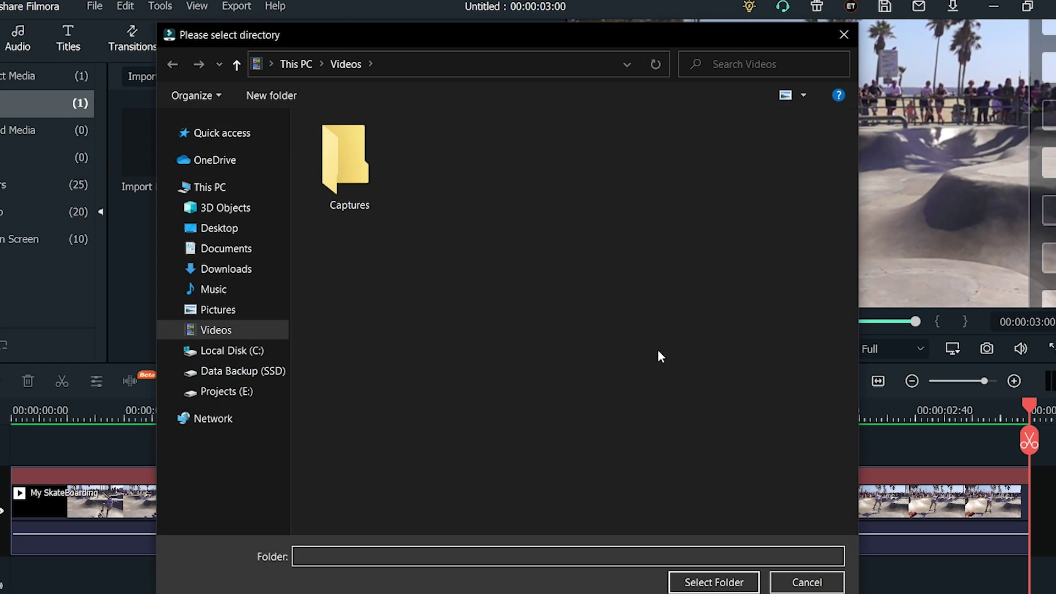
pyautogui.click(696, 583)
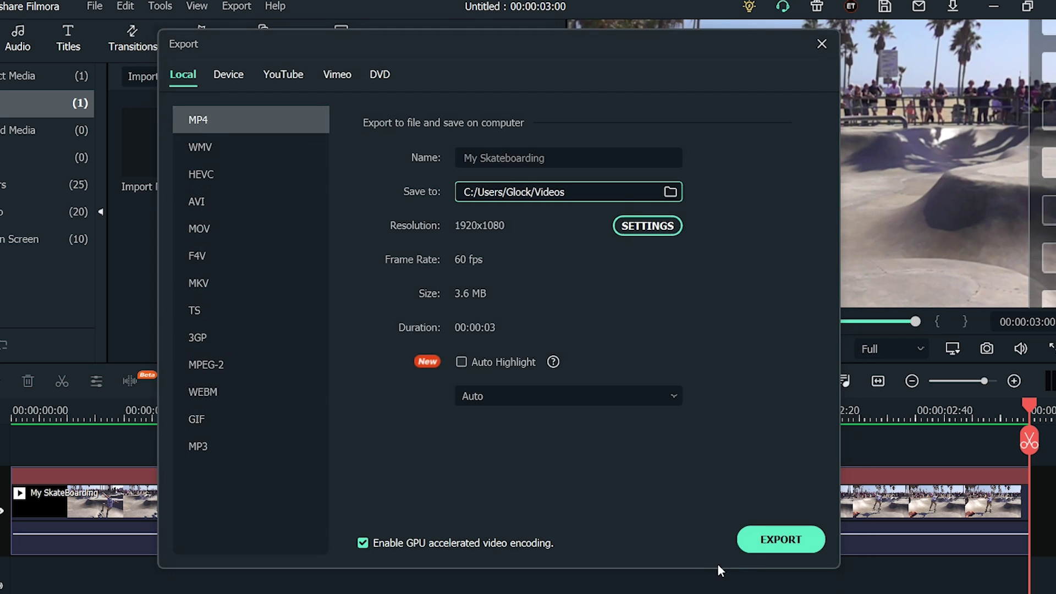
pyautogui.click(757, 547)
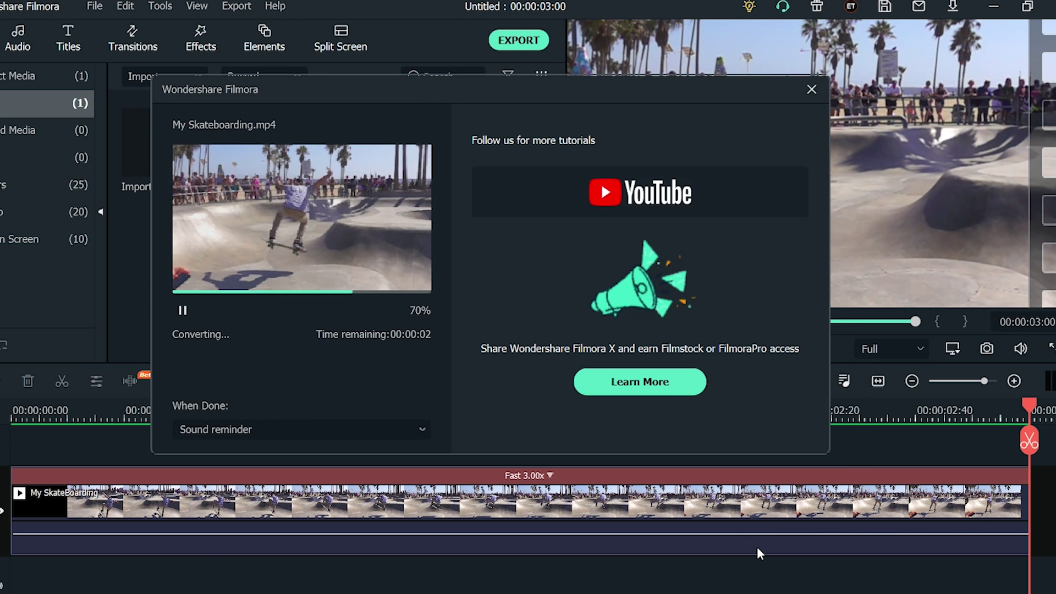